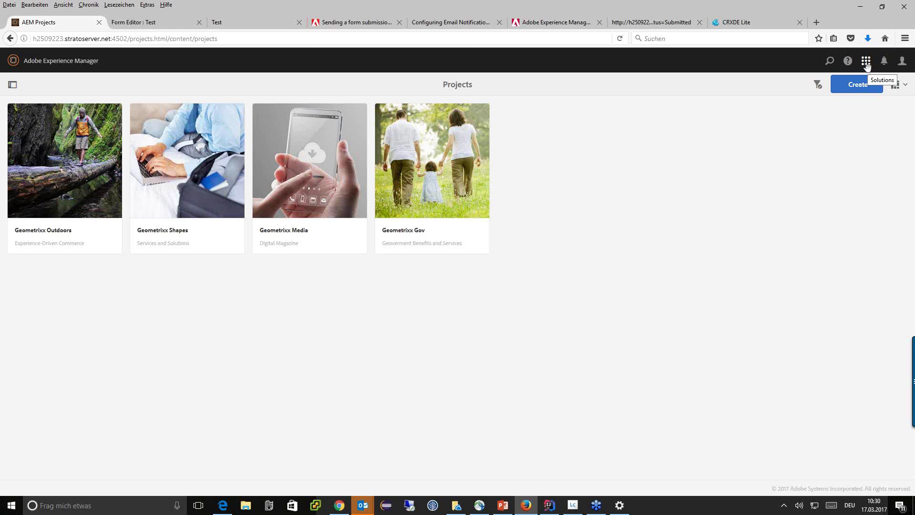
Step: Go from the AEM start page to Navigation > Forms > Forms & Documents
{"action": "left_click", "coordinate": [866, 64]}
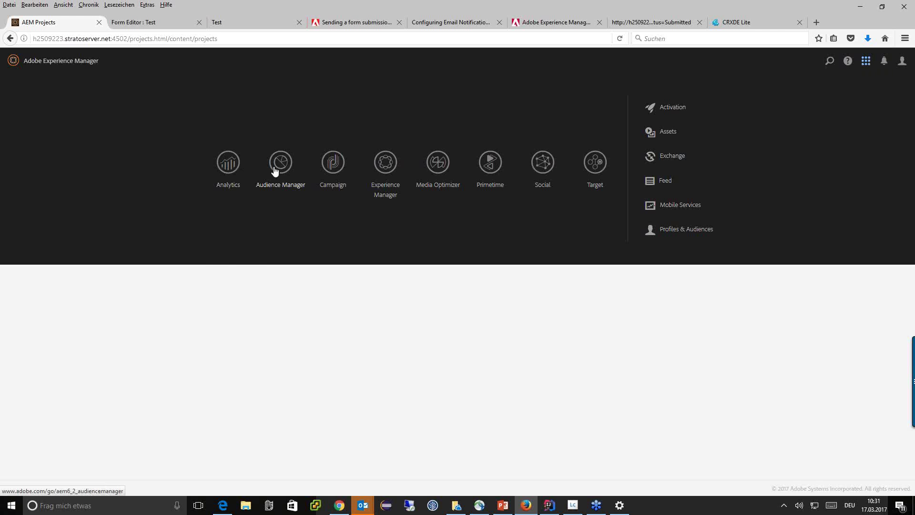
{"action": "left_click", "coordinate": [865, 63]}
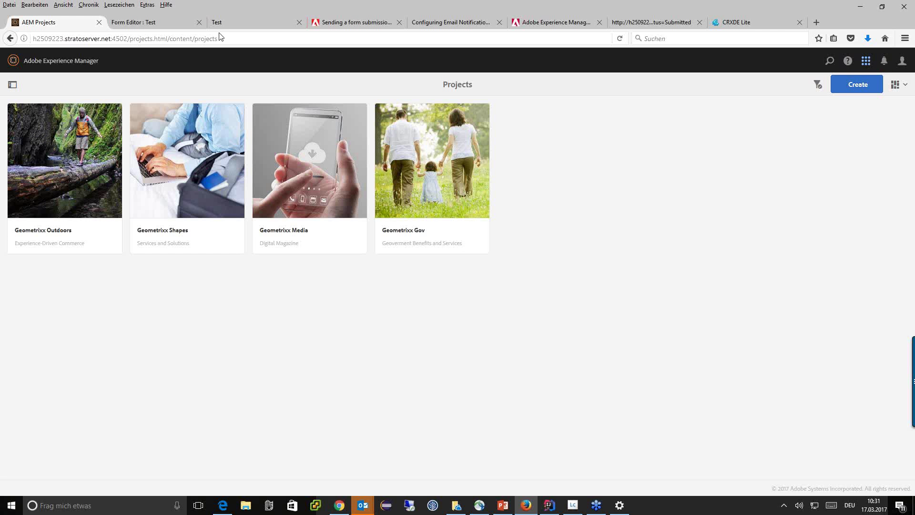
{"action": "left_click", "coordinate": [15, 61]}
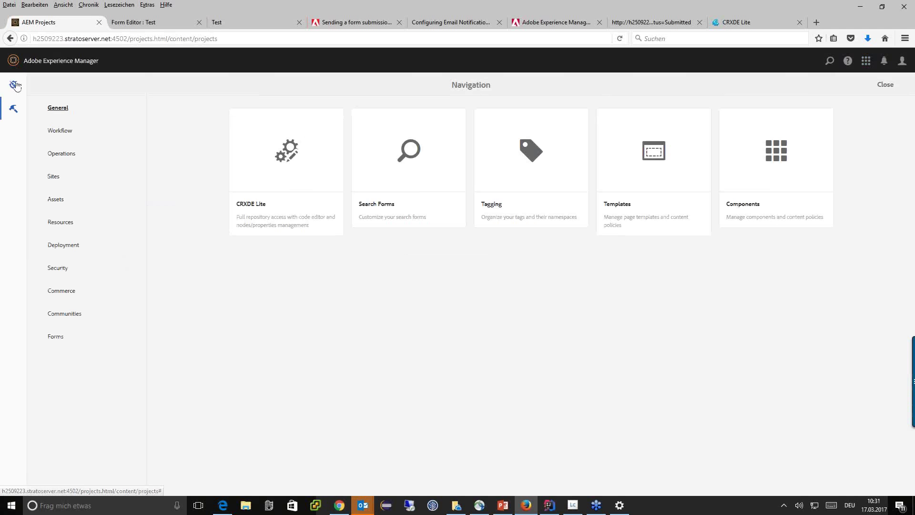
{"action": "left_click", "coordinate": [14, 85]}
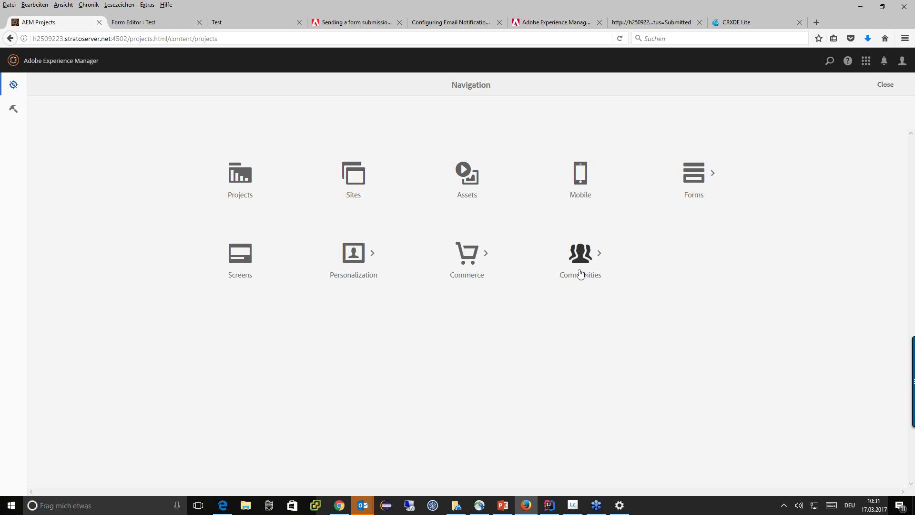
{"action": "left_click", "coordinate": [700, 179]}
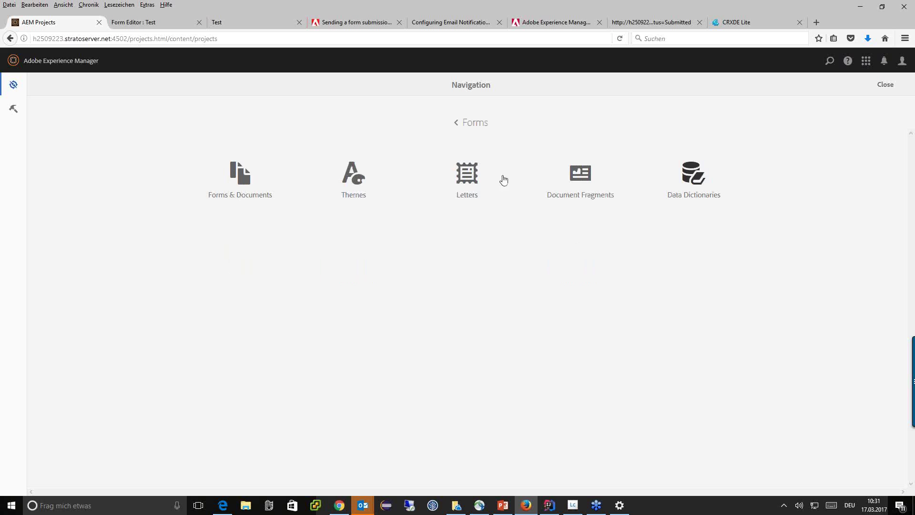
{"action": "left_click", "coordinate": [252, 180]}
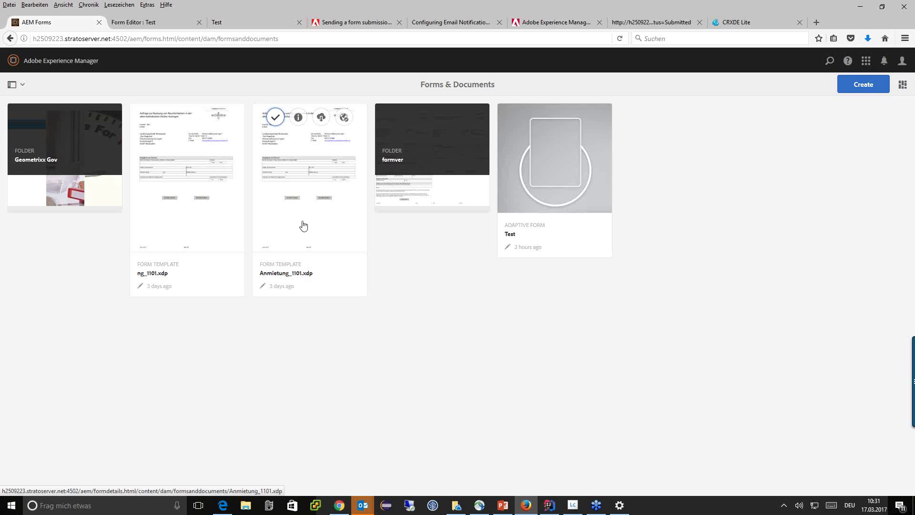
{"action": "left_click", "coordinate": [573, 506]}
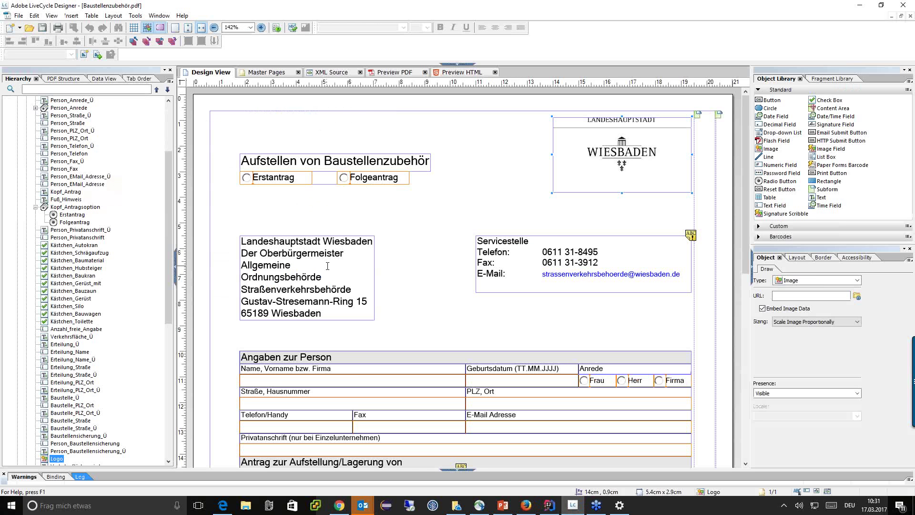
{"action": "scroll", "coordinate": [328, 266], "scroll_direction": "down", "scroll_amount": 2}
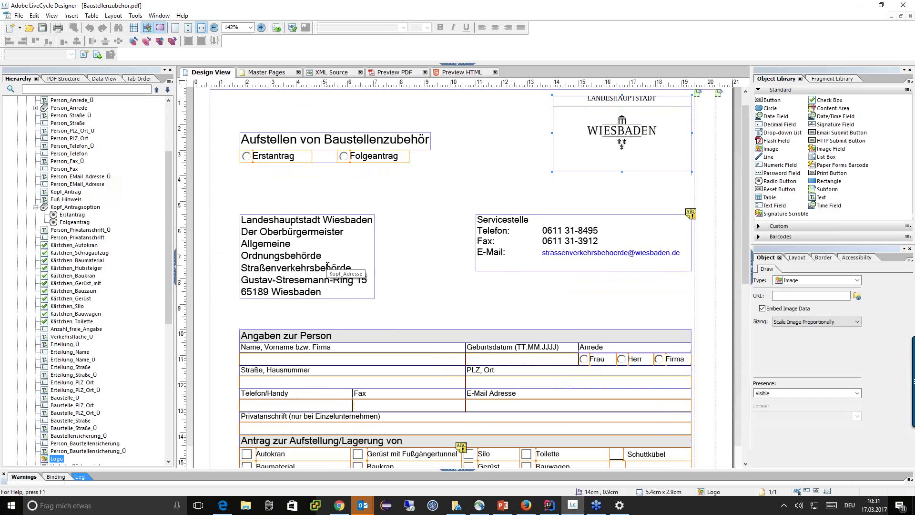
{"action": "scroll", "coordinate": [328, 266], "scroll_direction": "down", "scroll_amount": 6}
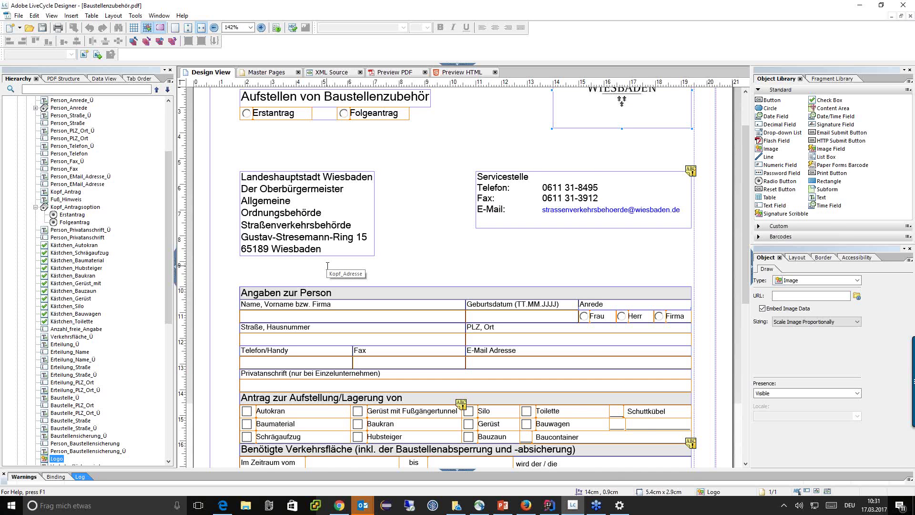
{"action": "scroll", "coordinate": [327, 266], "scroll_direction": "down", "scroll_amount": 8}
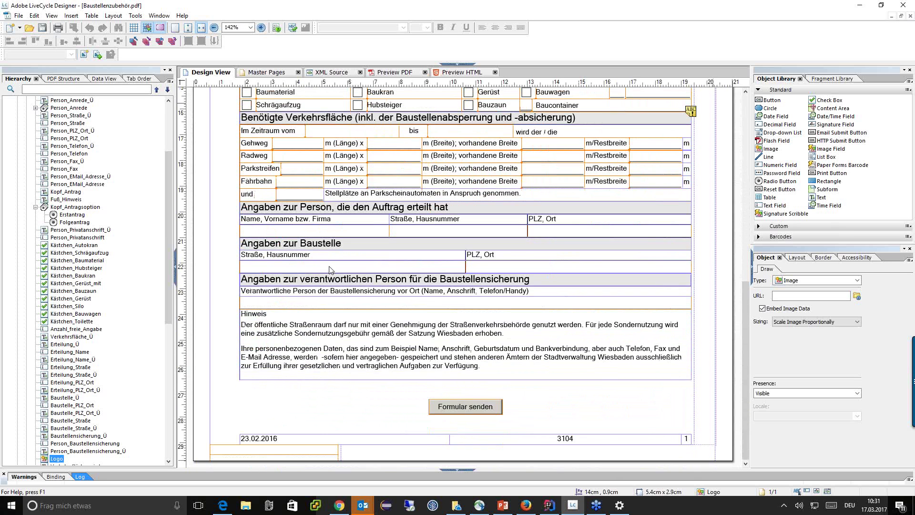
{"action": "scroll", "coordinate": [461, 276], "scroll_direction": "up", "scroll_amount": 1}
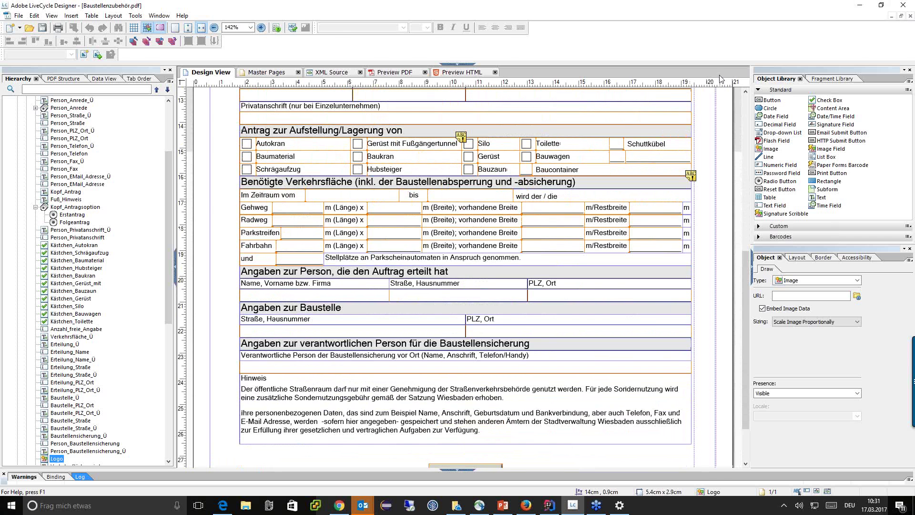
{"action": "left_click", "coordinate": [859, 5]}
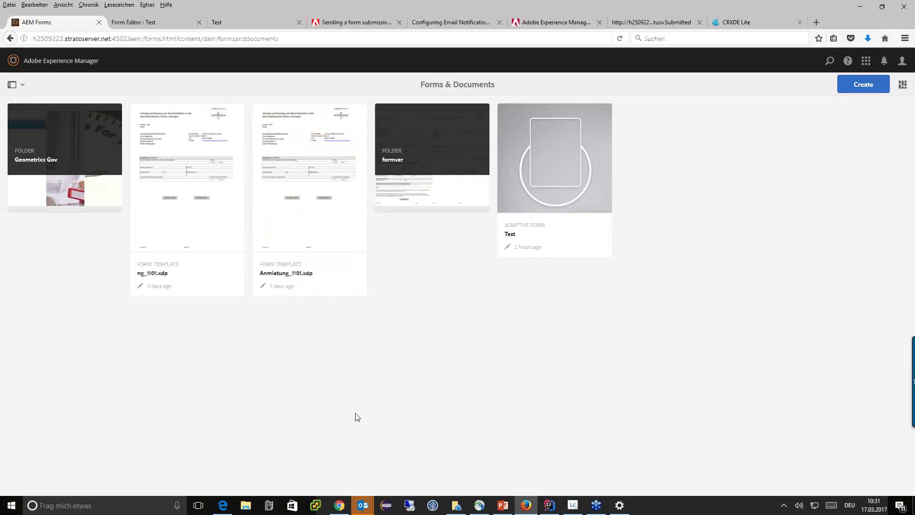
Step: Open the Anmietung_1101.xdp form preview
{"action": "mouse_move", "coordinate": [333, 173]}
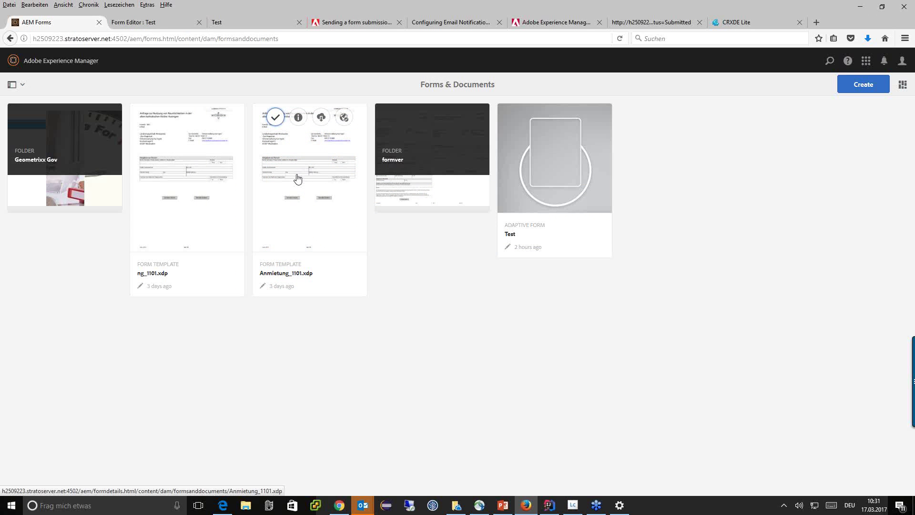
{"action": "left_click", "coordinate": [305, 217]}
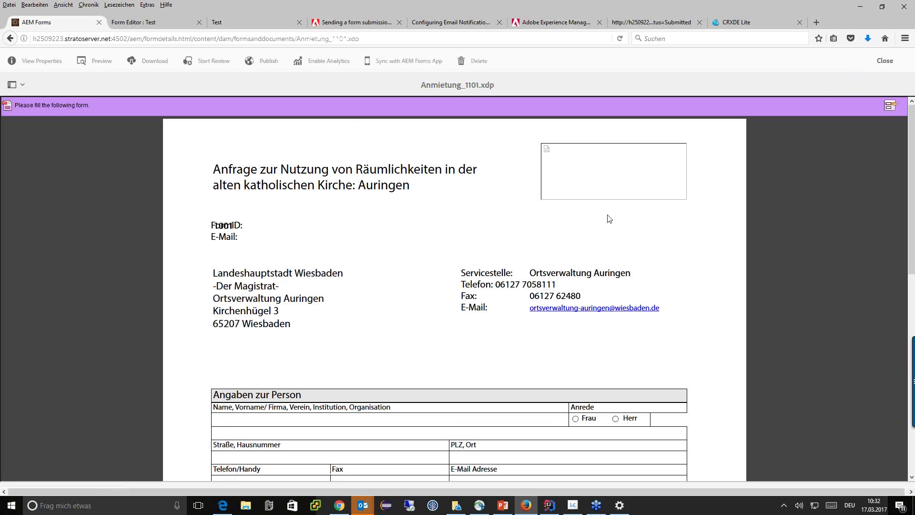
{"action": "scroll", "coordinate": [609, 218], "scroll_direction": "down", "scroll_amount": 3}
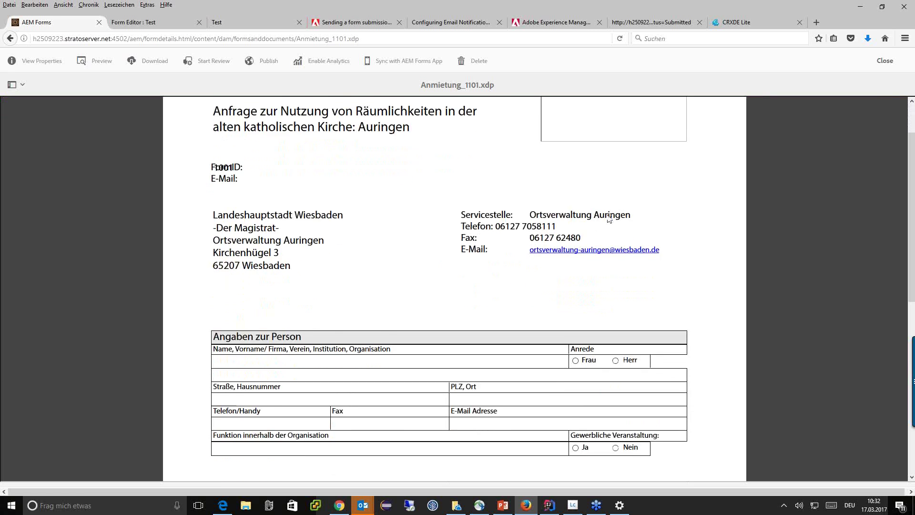
{"action": "scroll", "coordinate": [610, 219], "scroll_direction": "down", "scroll_amount": 2}
Step: Enter a person's full name in the Name field and scroll through the rental form
{"action": "left_click", "coordinate": [284, 257]}
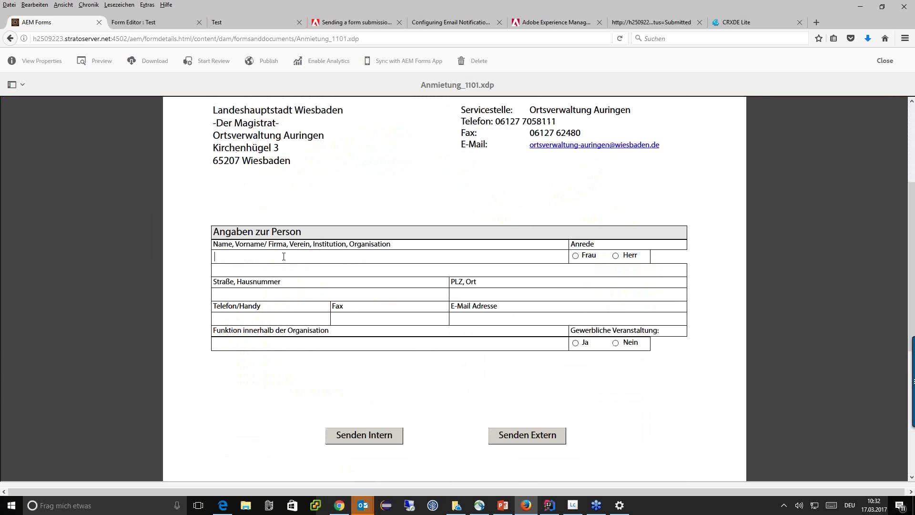
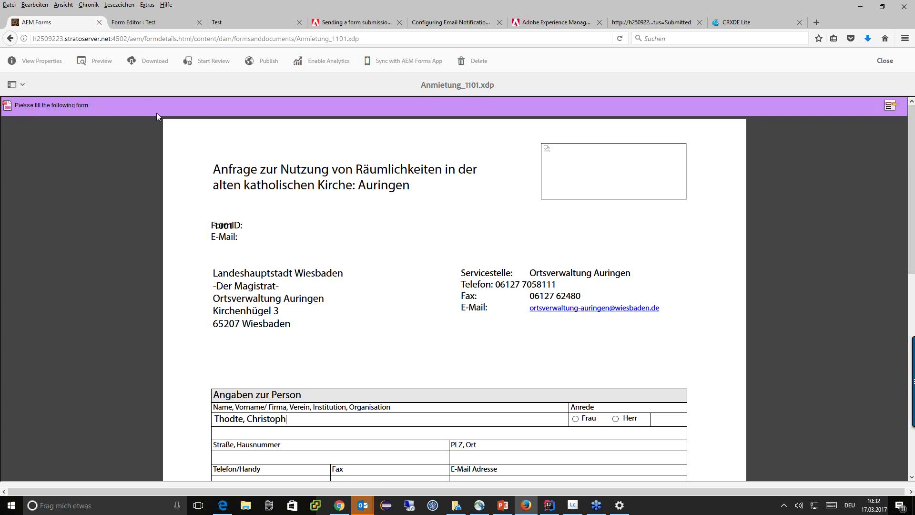
{"action": "scroll", "coordinate": [358, 199], "scroll_direction": "down", "scroll_amount": 2}
{"action": "scroll", "coordinate": [357, 199], "scroll_direction": "down", "scroll_amount": 2}
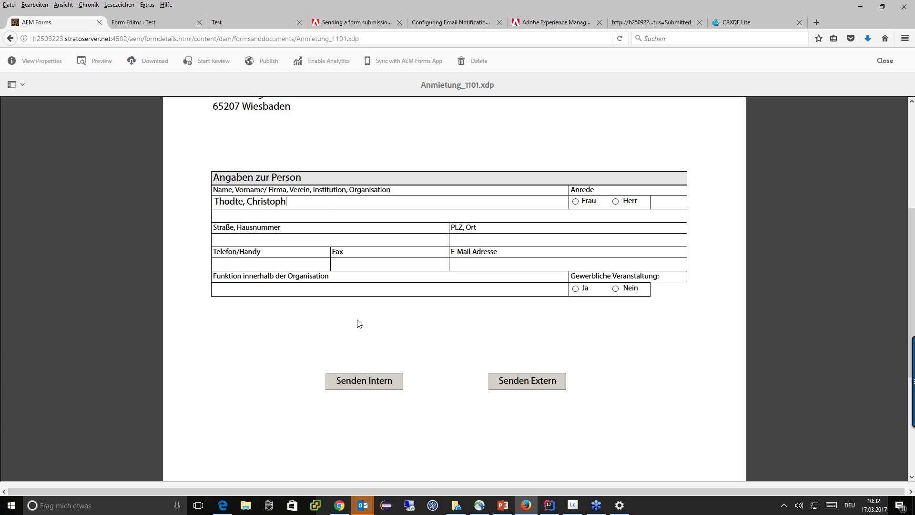
{"action": "scroll", "coordinate": [408, 308], "scroll_direction": "down", "scroll_amount": 3}
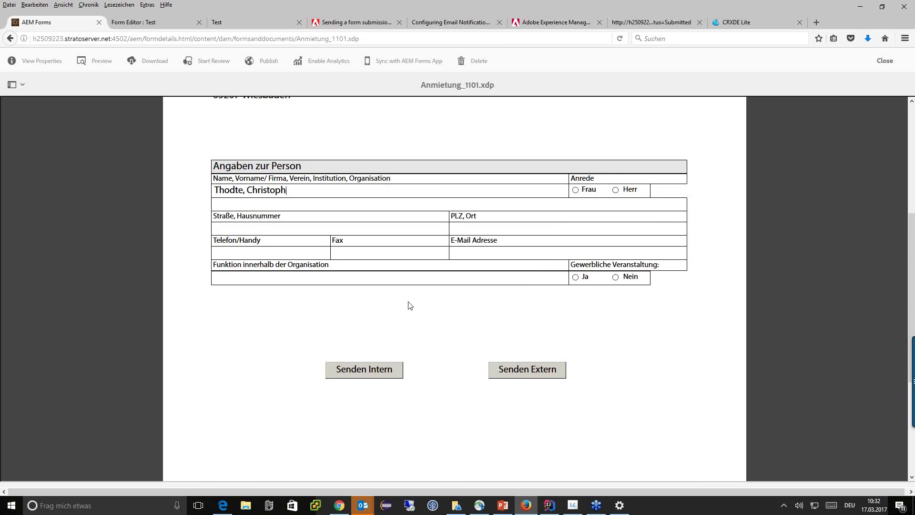
{"action": "scroll", "coordinate": [409, 305], "scroll_direction": "down", "scroll_amount": 1}
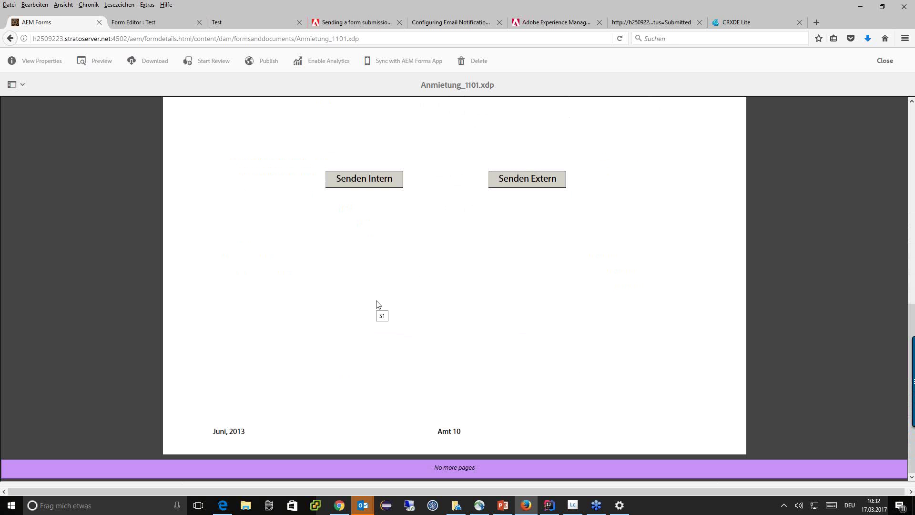
{"action": "scroll", "coordinate": [457, 320], "scroll_direction": "up", "scroll_amount": 6}
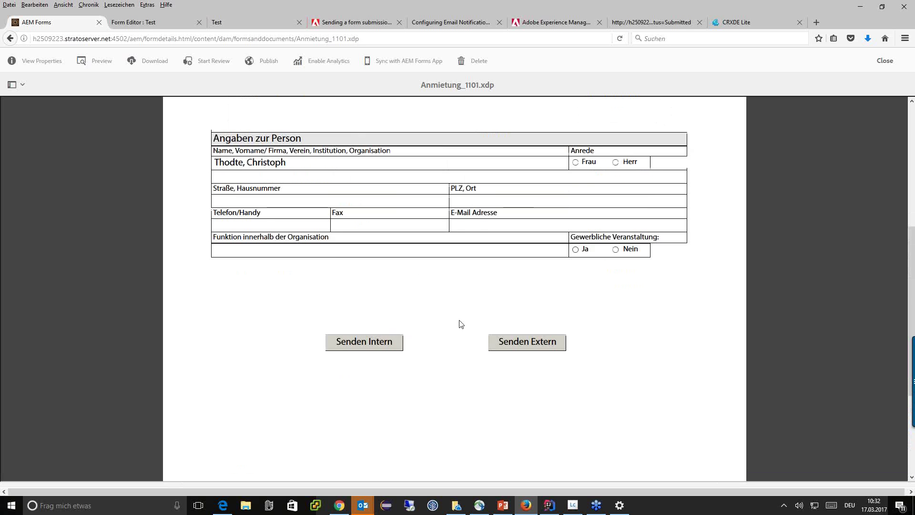
{"action": "scroll", "coordinate": [404, 312], "scroll_direction": "up", "scroll_amount": 2}
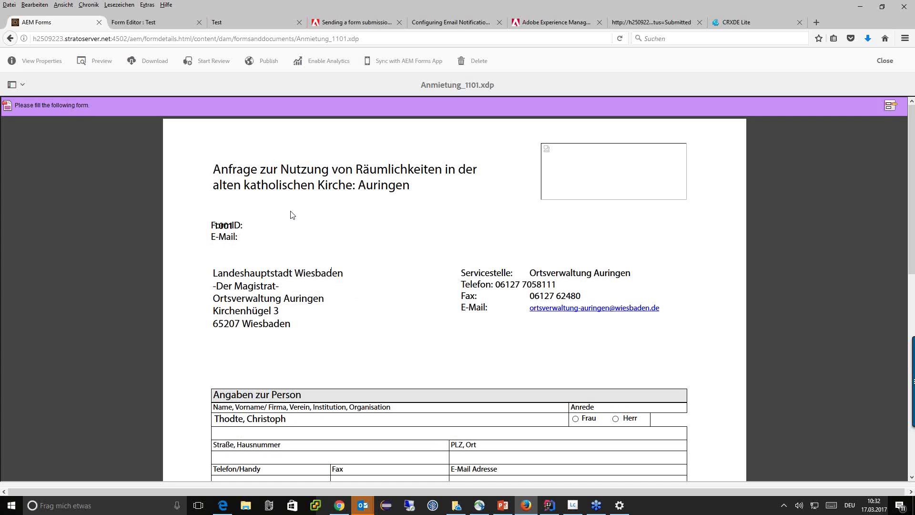
Step: Back in Forms & Documents, cancel an Adaptive Document attempt and start Create > Adaptive Form
{"action": "left_click", "coordinate": [9, 40]}
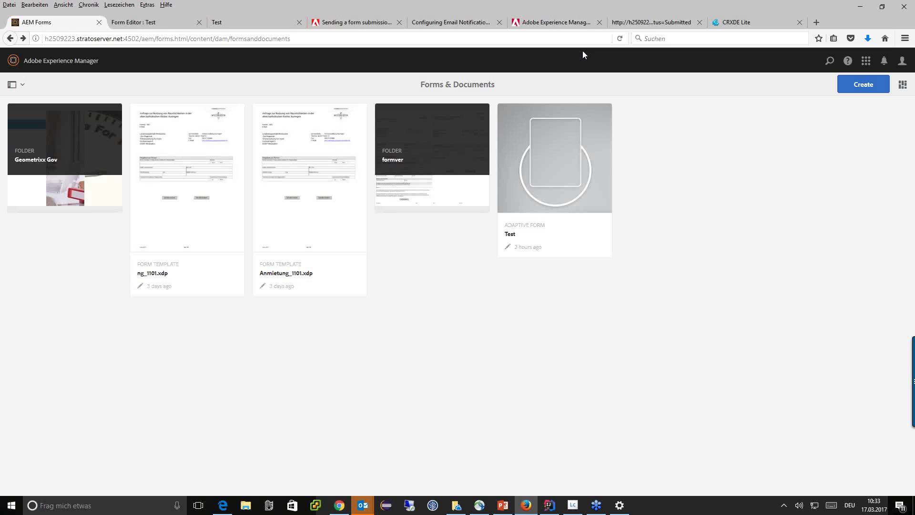
{"action": "left_click", "coordinate": [863, 86]}
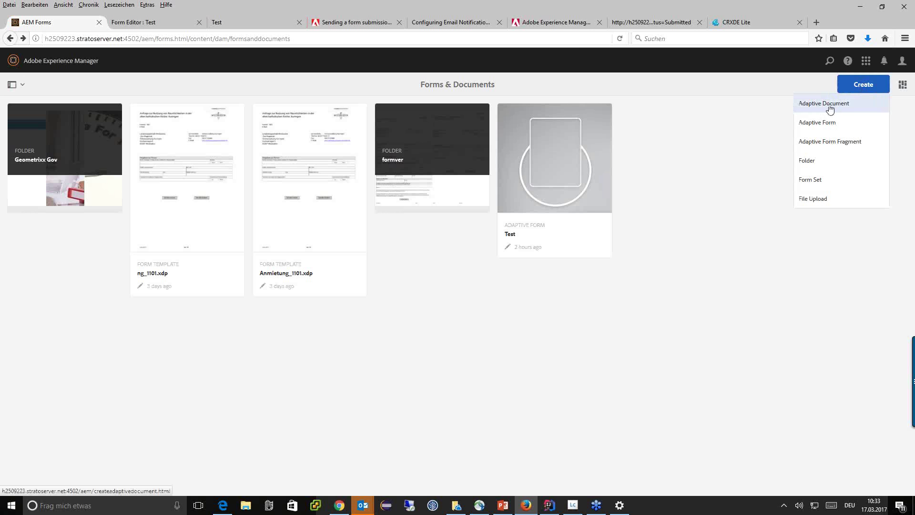
{"action": "left_click", "coordinate": [834, 108]}
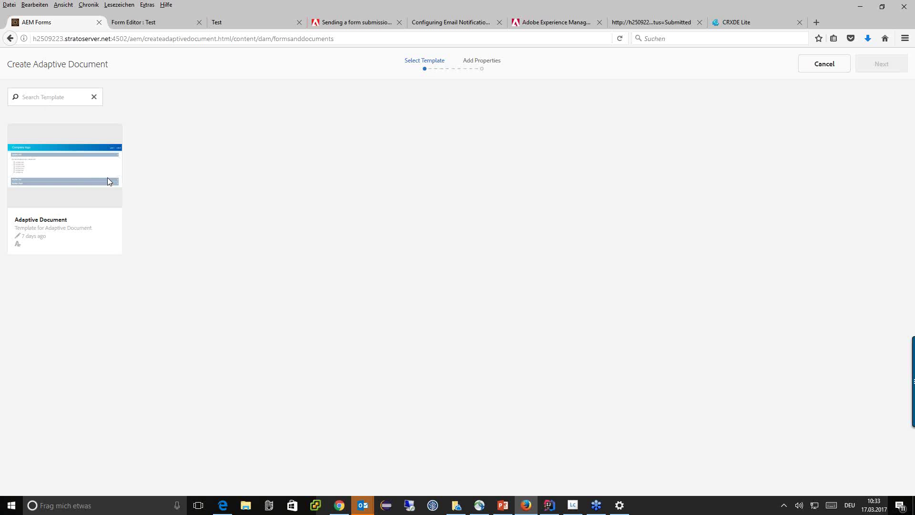
{"action": "left_click", "coordinate": [823, 67]}
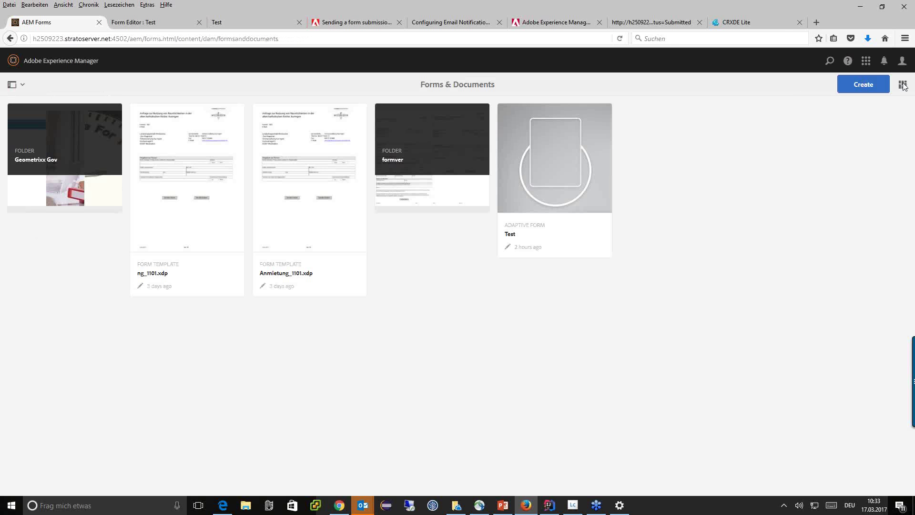
{"action": "left_click", "coordinate": [882, 87]}
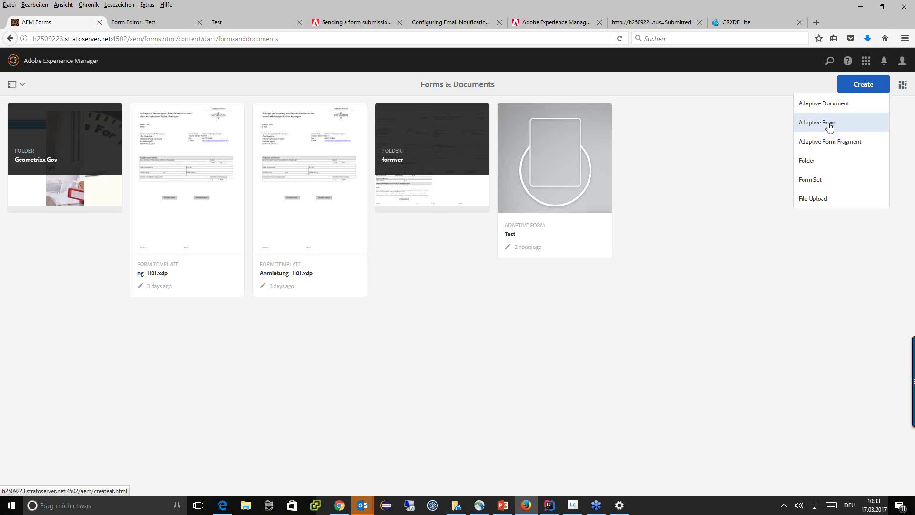
{"action": "left_click", "coordinate": [832, 125]}
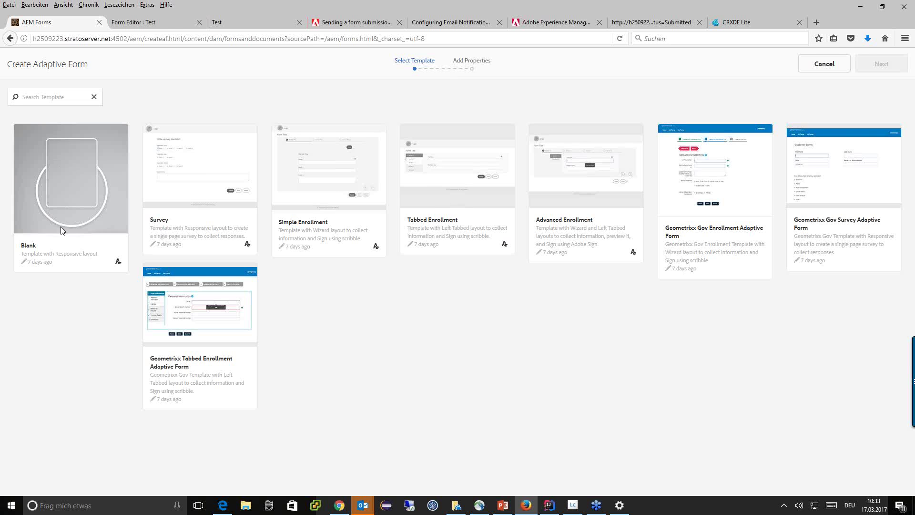
Step: Use the Blank template and enter name Test-Webinar and description Beschreibung
{"action": "left_click", "coordinate": [58, 200]}
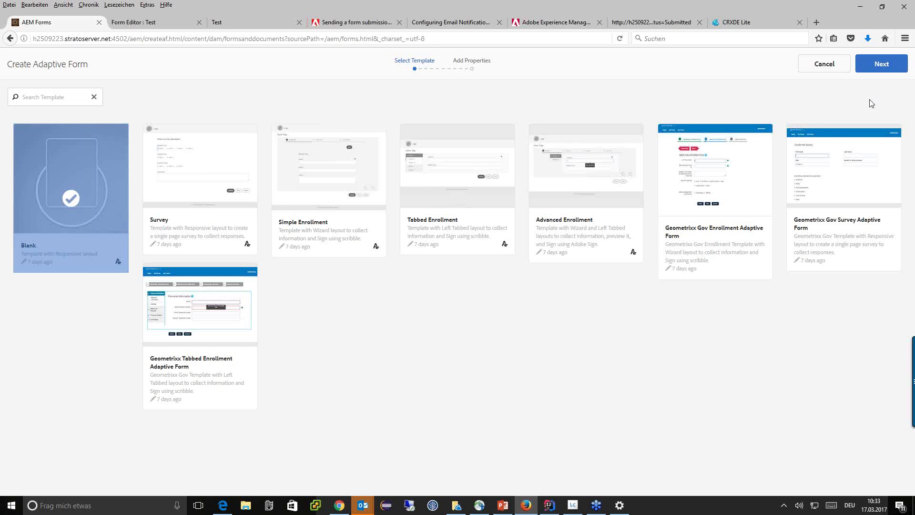
{"action": "left_click", "coordinate": [876, 67]}
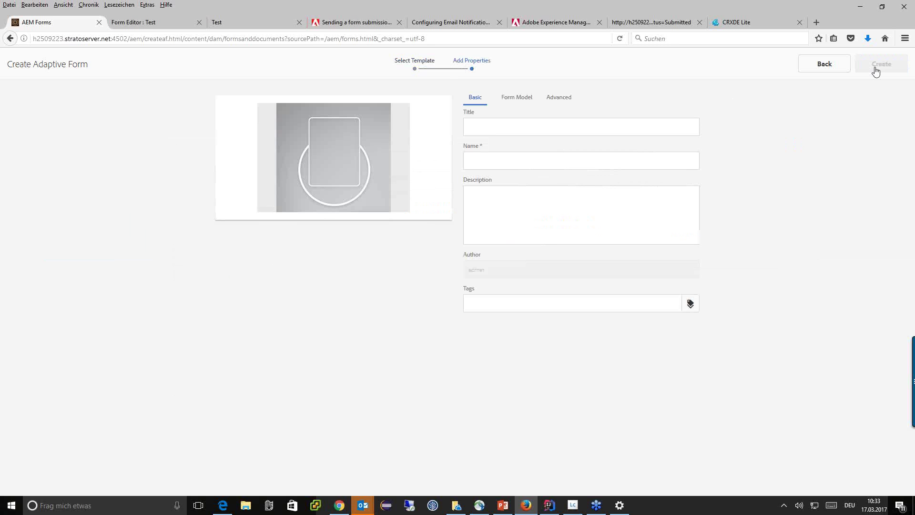
{"action": "left_click", "coordinate": [491, 157]}
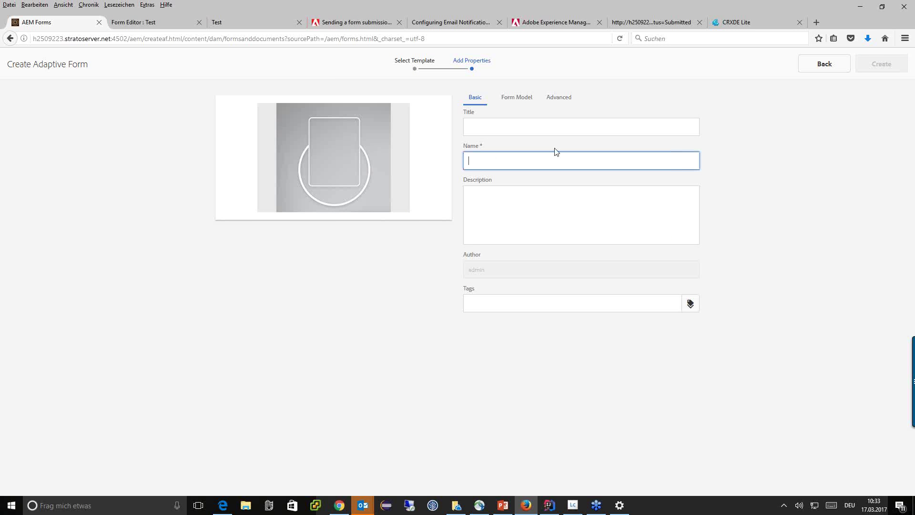
{"action": "type", "text": "T"}
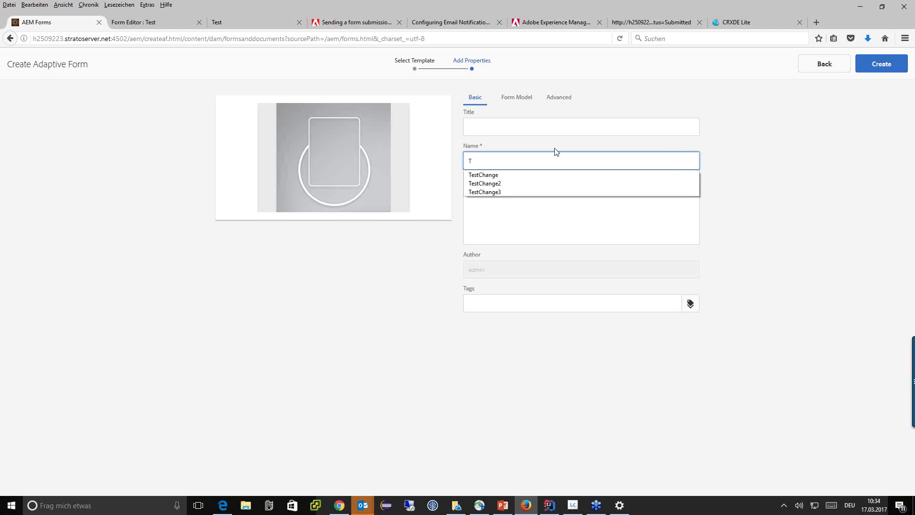
{"action": "type", "text": "est-W"}
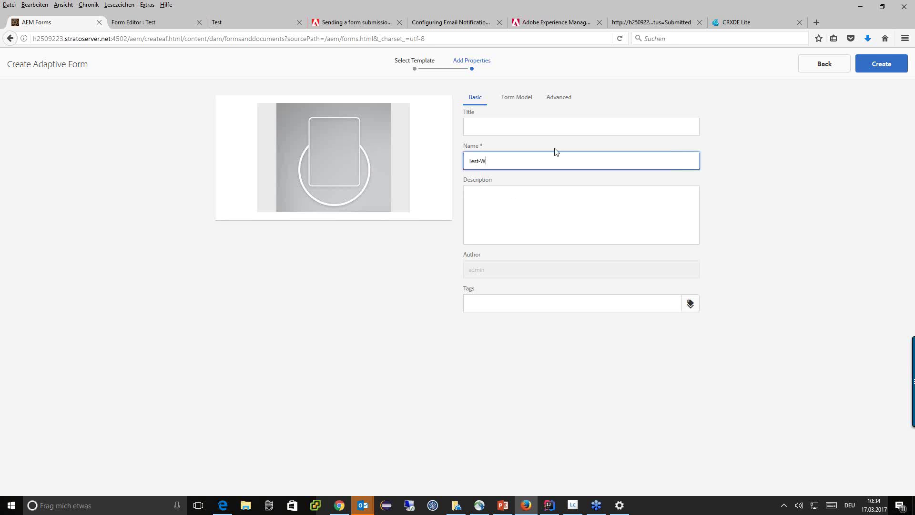
{"action": "type", "text": "ebinar"}
{"action": "left_click", "coordinate": [550, 210]}
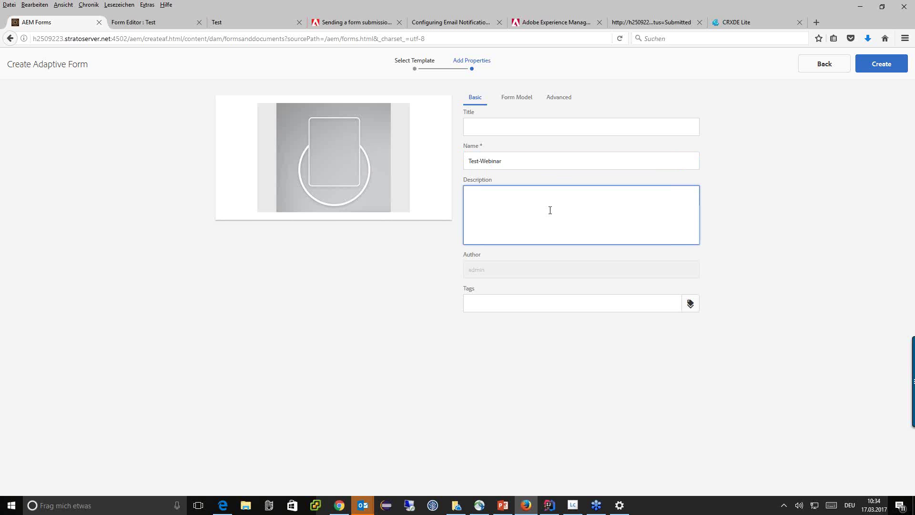
{"action": "type", "text": "Beschreibung"}
Step: Set the form model source to Form Templates and pick Anmietung_1101.xdp
{"action": "left_click", "coordinate": [528, 100]}
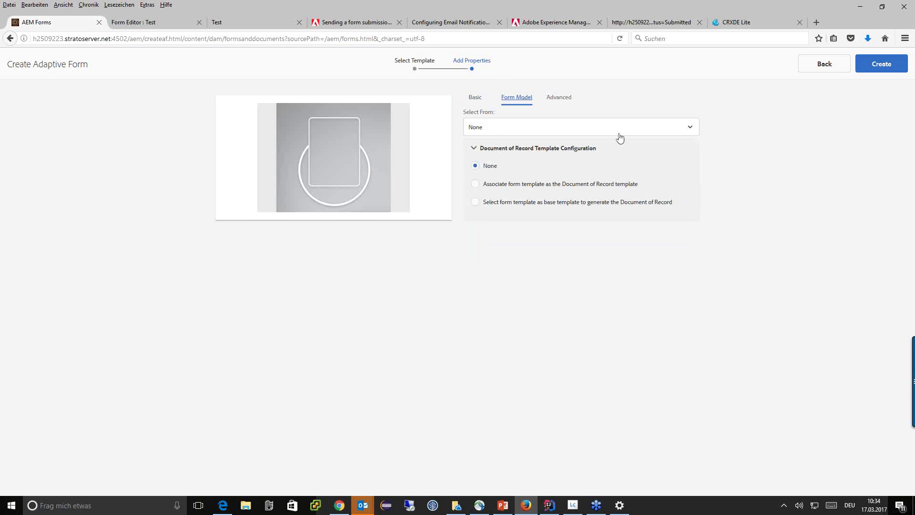
{"action": "left_click", "coordinate": [645, 134]}
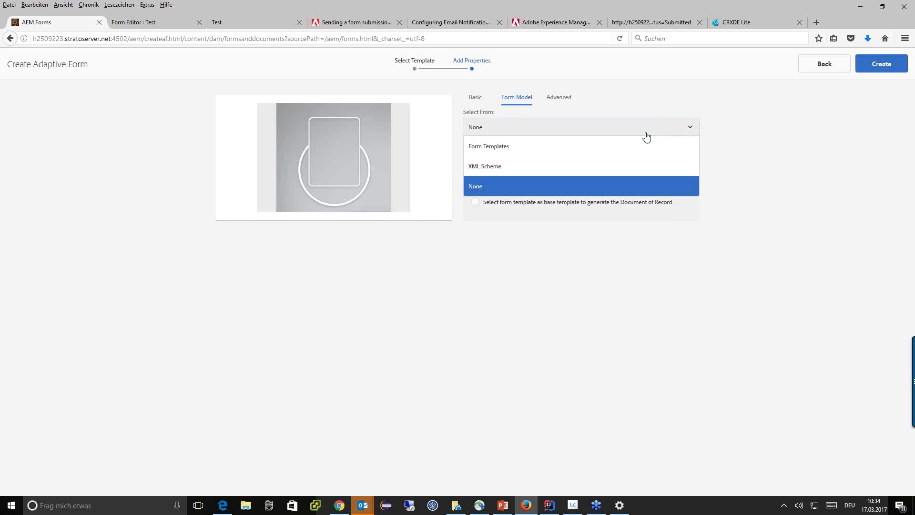
{"action": "left_click", "coordinate": [502, 149]}
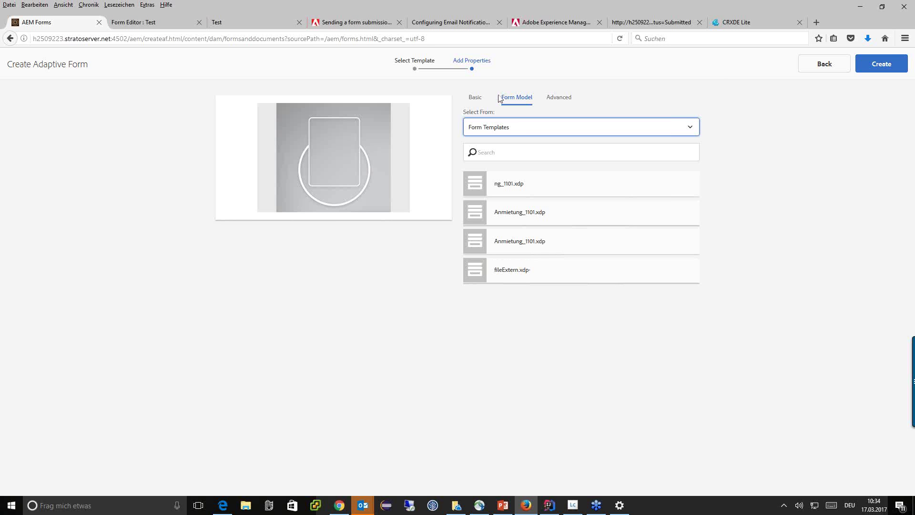
{"action": "left_click", "coordinate": [510, 128]}
{"action": "left_click", "coordinate": [486, 172]}
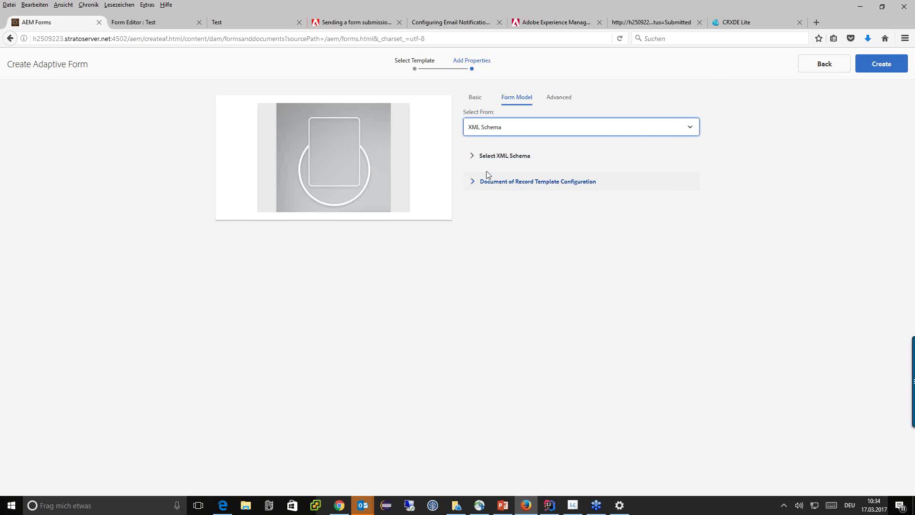
{"action": "left_click", "coordinate": [516, 157]}
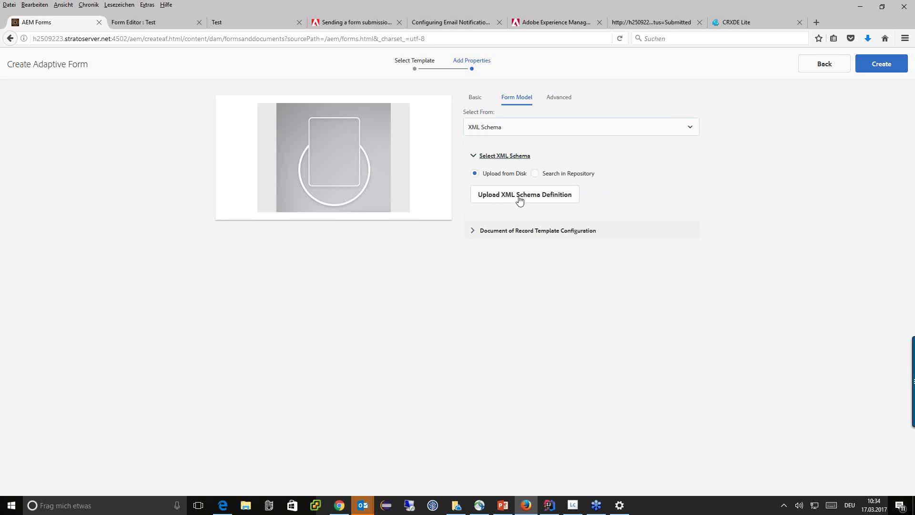
{"action": "left_click", "coordinate": [508, 134]}
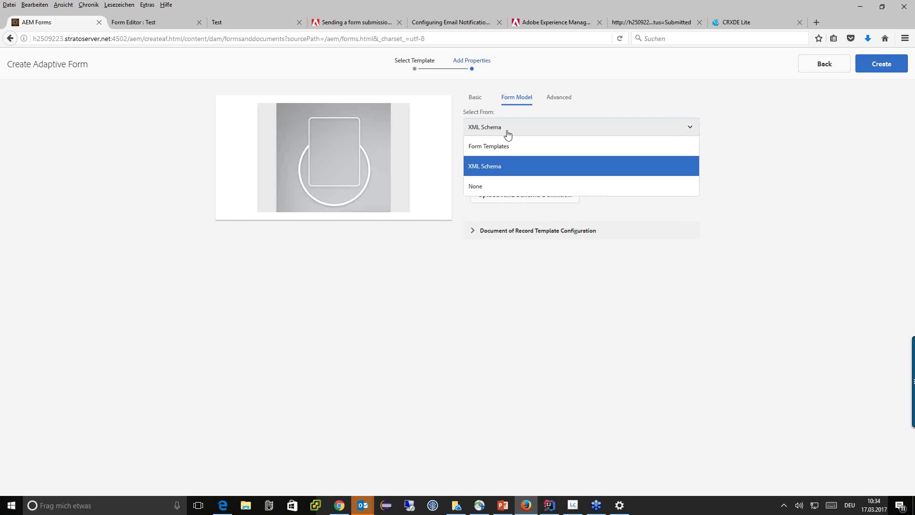
{"action": "left_click", "coordinate": [512, 145]}
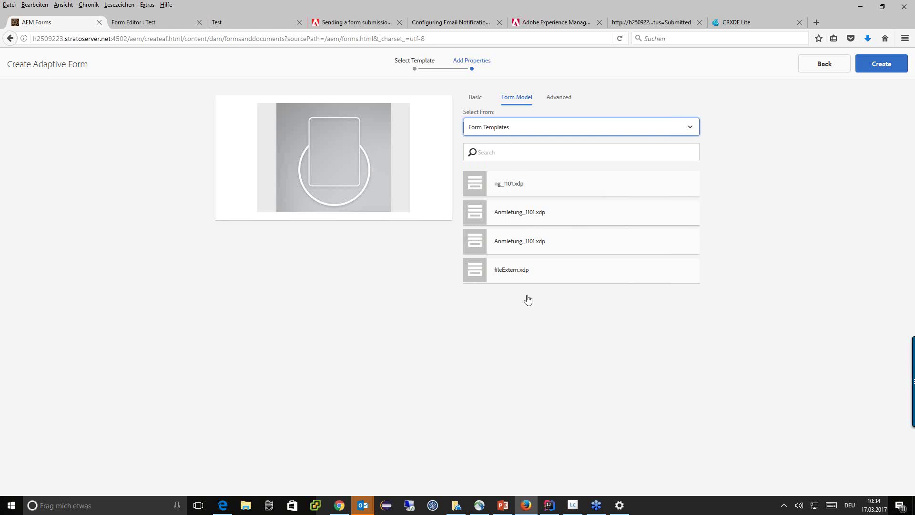
{"action": "left_click", "coordinate": [481, 216]}
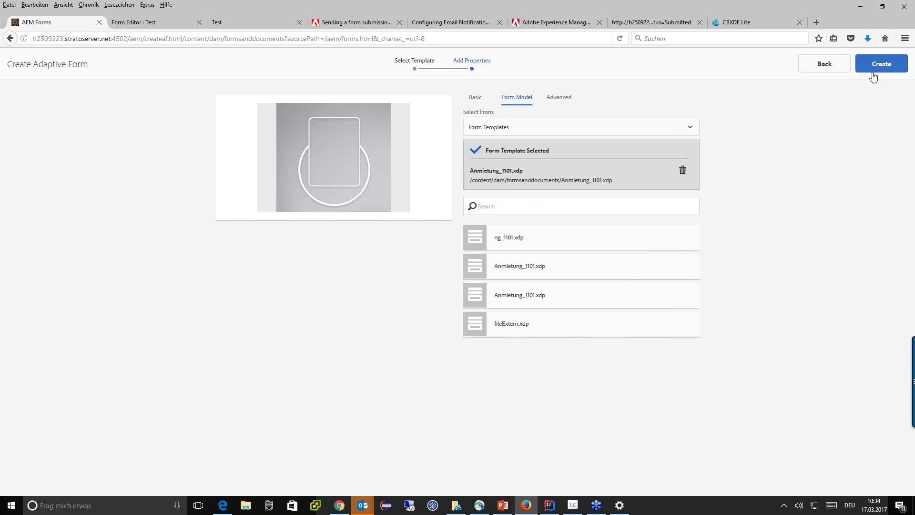
Step: Leave Sync with AEM Forms App off, create the form and open it in the editor
{"action": "left_click", "coordinate": [563, 99]}
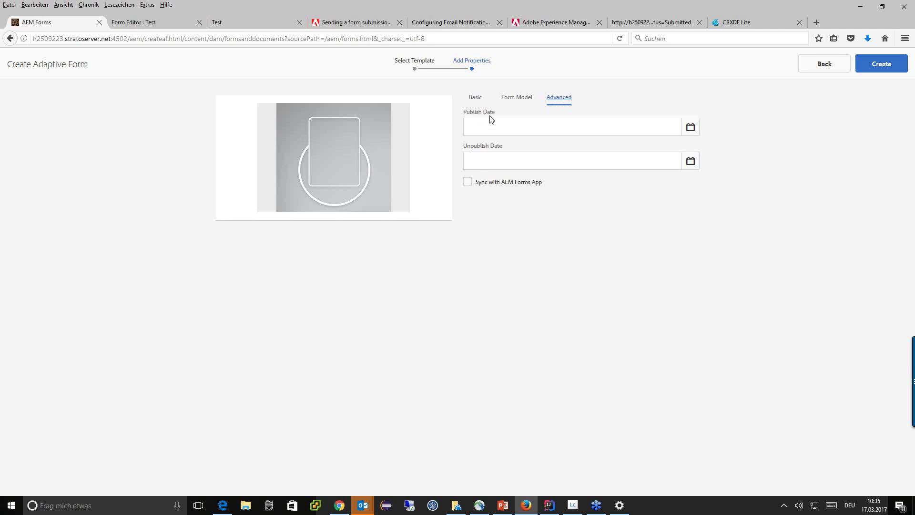
{"action": "left_click", "coordinate": [468, 185]}
{"action": "left_click", "coordinate": [467, 182]}
{"action": "left_click", "coordinate": [874, 66]}
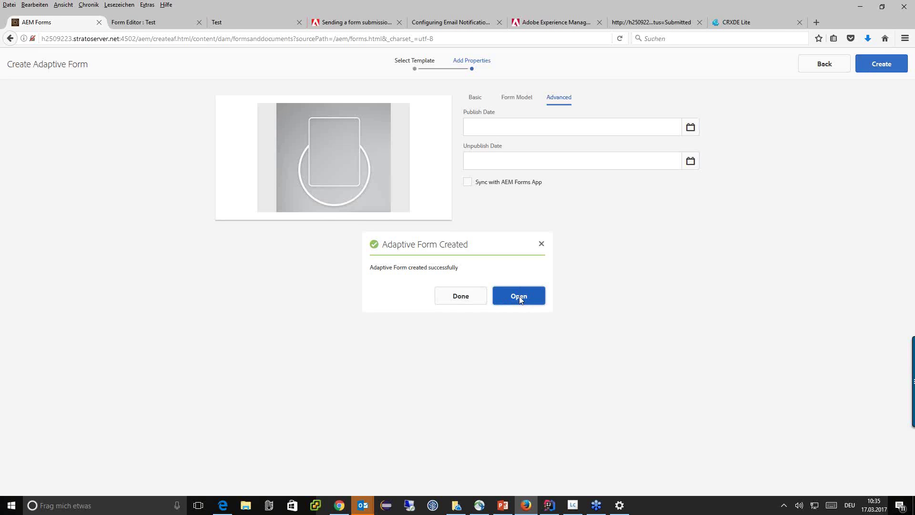
{"action": "left_click", "coordinate": [518, 296]}
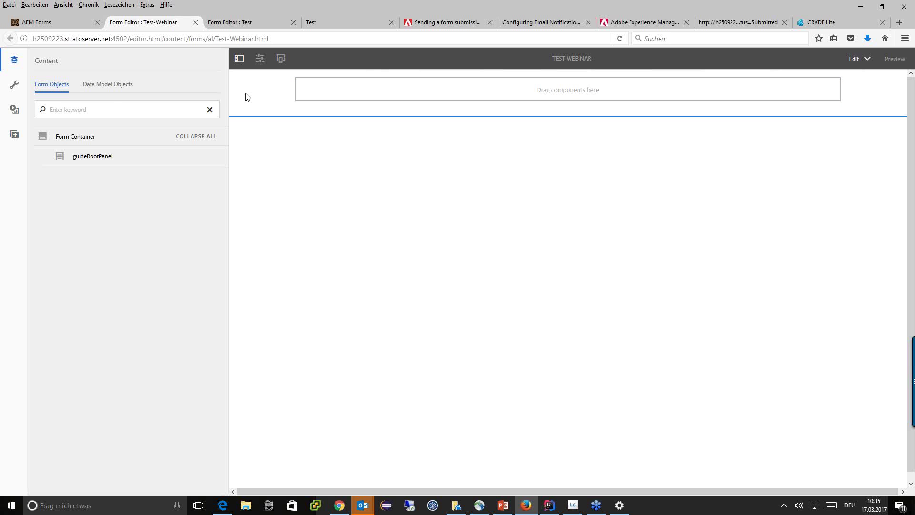
Step: Drag Kopf Überschrift, Anrede and Name from Data Model Objects onto the form in order
{"action": "left_click", "coordinate": [112, 86]}
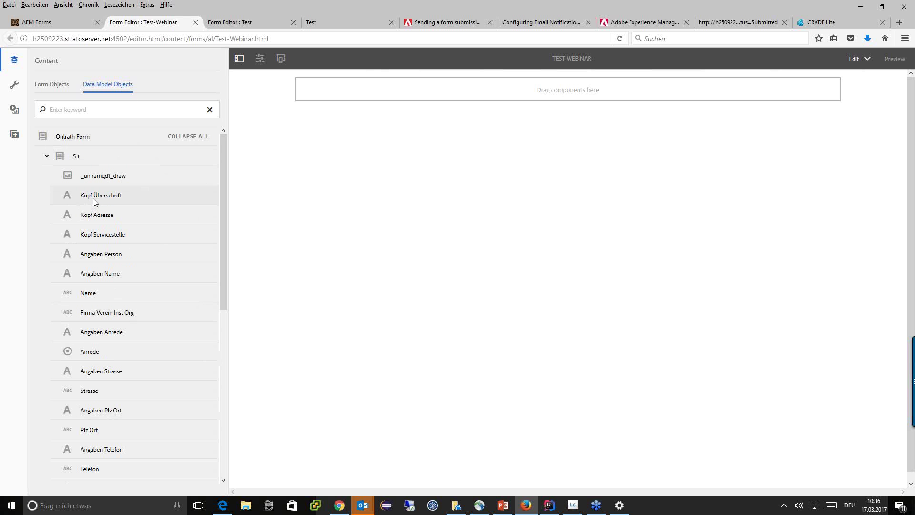
{"action": "left_click_drag", "start_coordinate": [96, 202], "coordinate": [575, 90]}
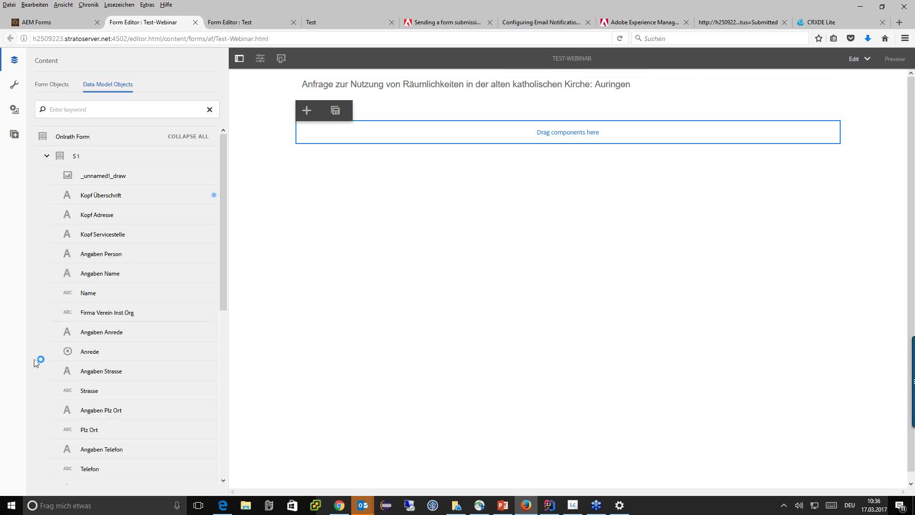
{"action": "left_click_drag", "start_coordinate": [106, 351], "coordinate": [565, 119]}
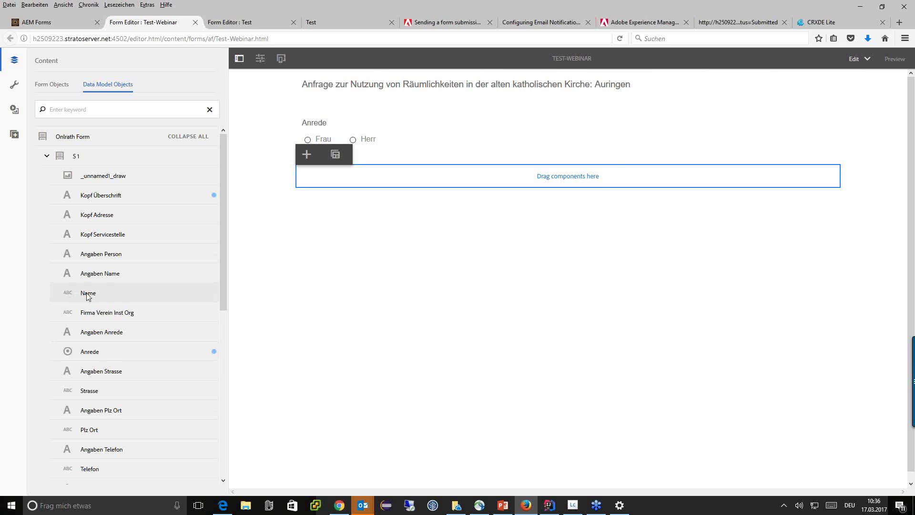
{"action": "left_click_drag", "start_coordinate": [88, 294], "coordinate": [530, 180]}
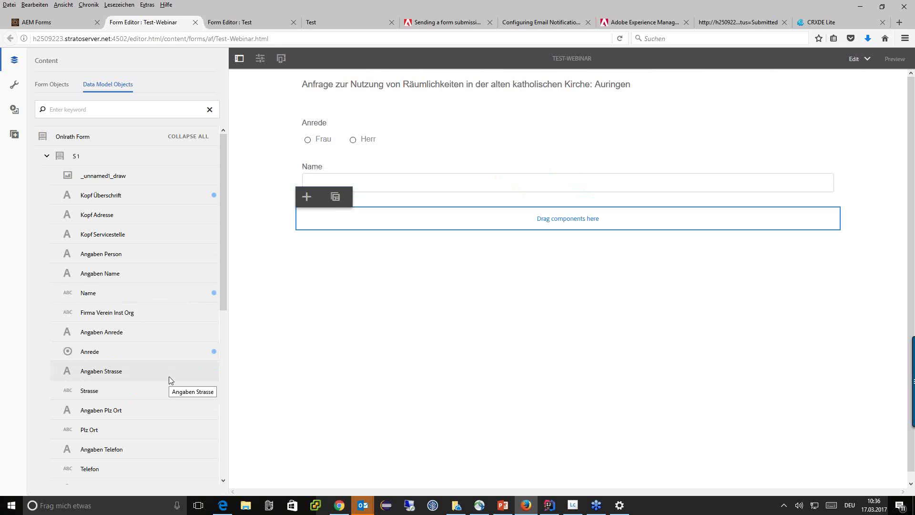
{"action": "scroll", "coordinate": [170, 378], "scroll_direction": "down", "scroll_amount": 12}
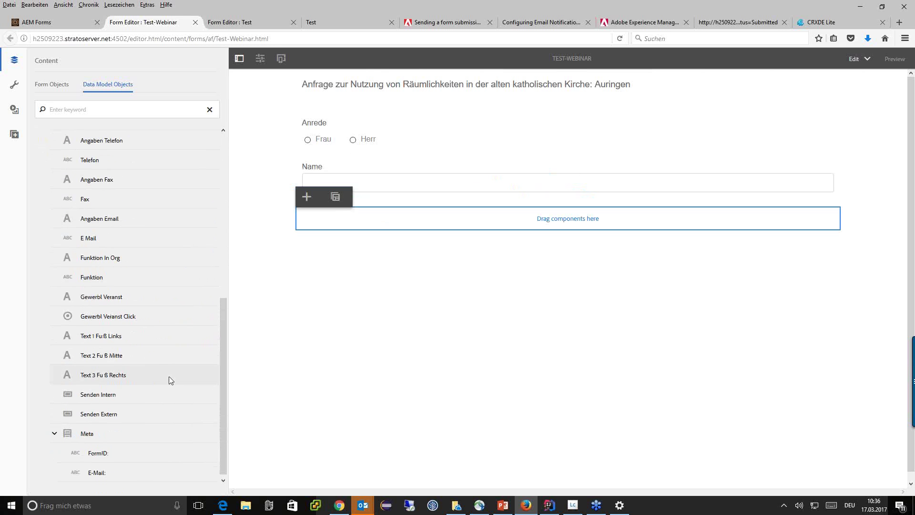
{"action": "scroll", "coordinate": [127, 333], "scroll_direction": "up", "scroll_amount": 12}
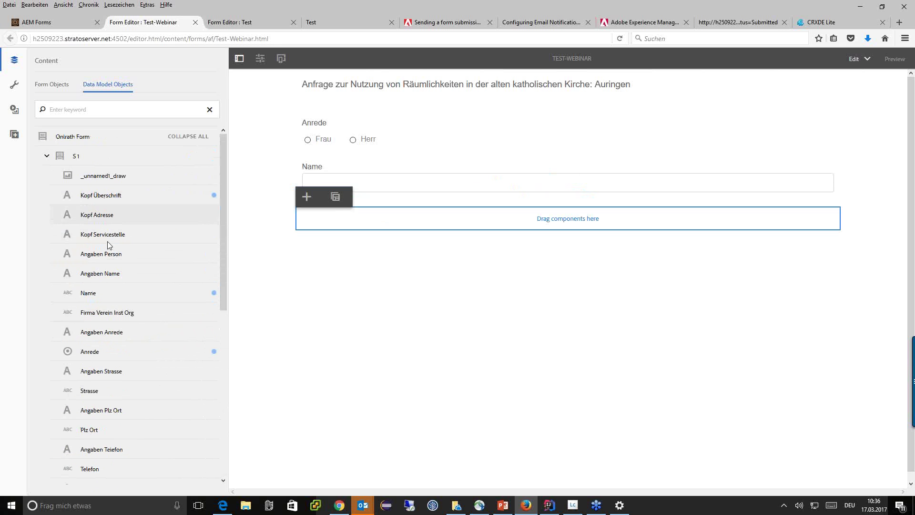
{"action": "left_click", "coordinate": [571, 504]}
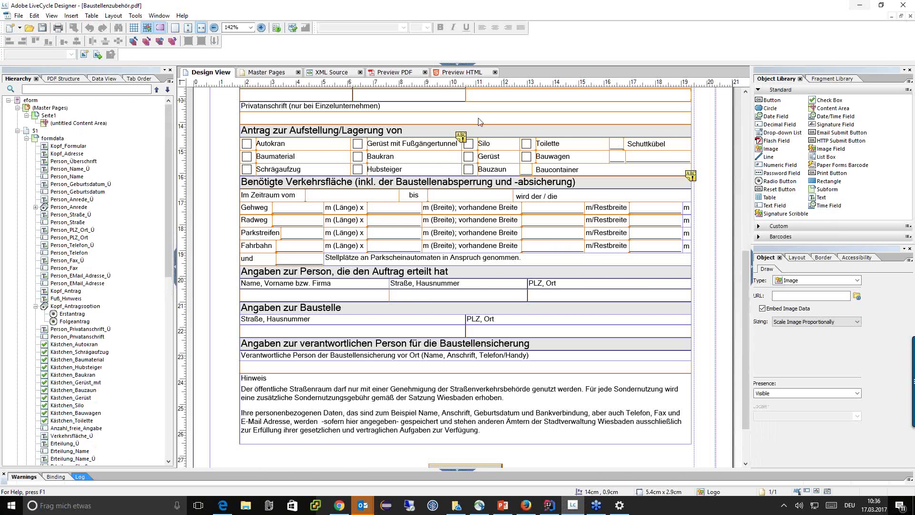
Step: Scroll through the Angaben zur Person section in LiveCycle Designer, then minimize Designer
{"action": "scroll", "coordinate": [443, 181], "scroll_direction": "up", "scroll_amount": 3}
{"action": "scroll", "coordinate": [443, 181], "scroll_direction": "up", "scroll_amount": 2}
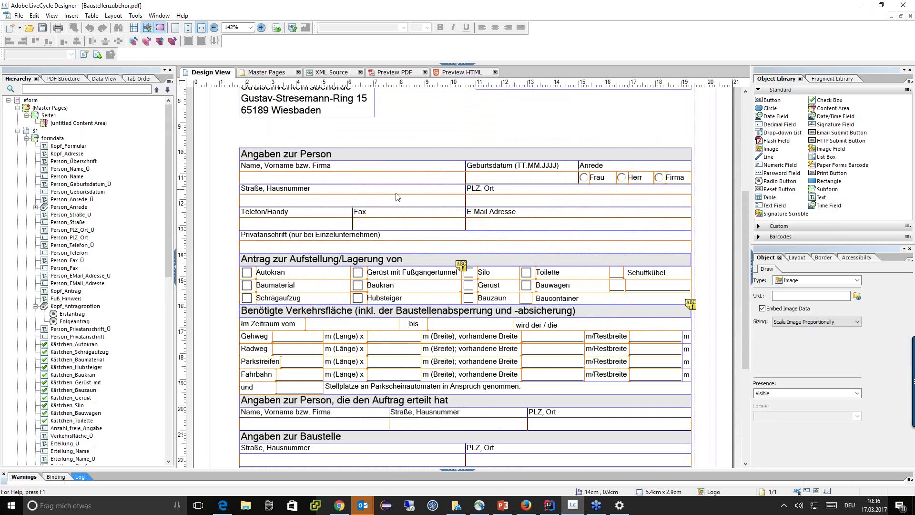
{"action": "scroll", "coordinate": [288, 183], "scroll_direction": "up", "scroll_amount": 3}
{"action": "scroll", "coordinate": [289, 183], "scroll_direction": "down", "scroll_amount": 3}
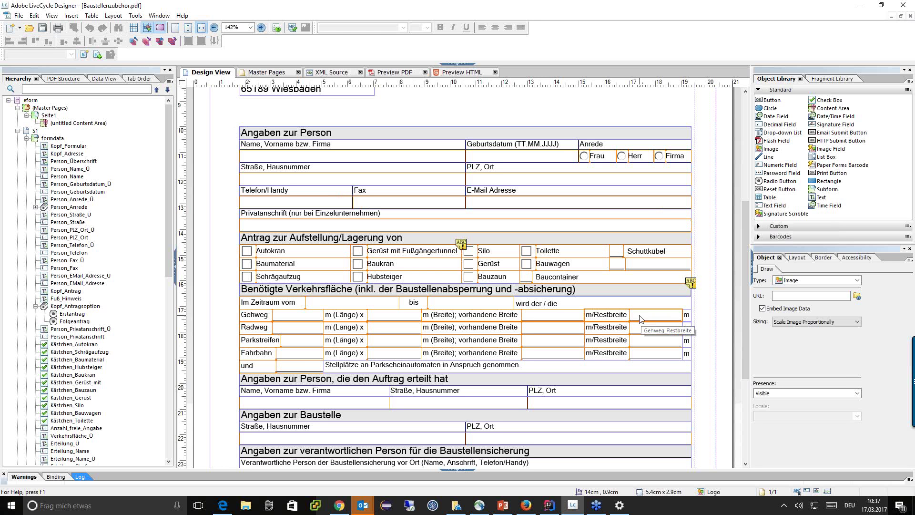
{"action": "left_click", "coordinate": [860, 6]}
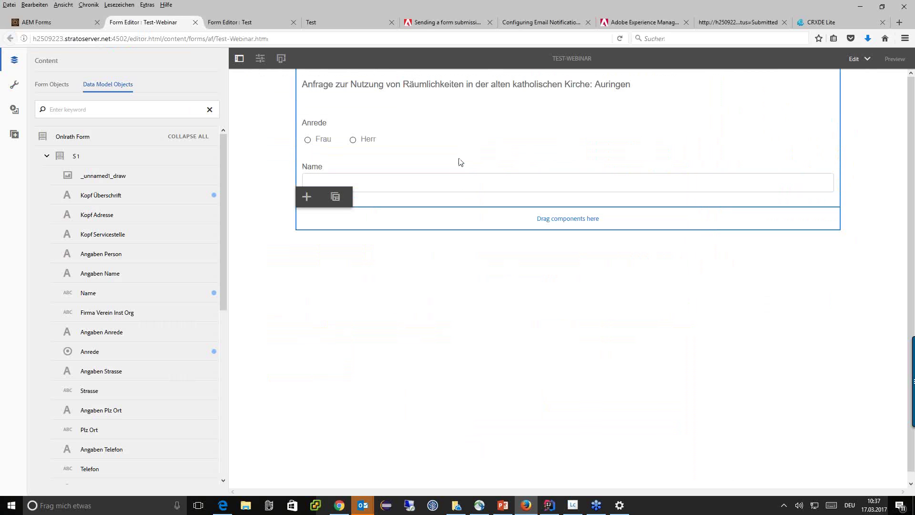
Step: Select the Name field and set its Colspan property to 3
{"action": "right_click", "coordinate": [390, 171]}
{"action": "left_click", "coordinate": [390, 172]}
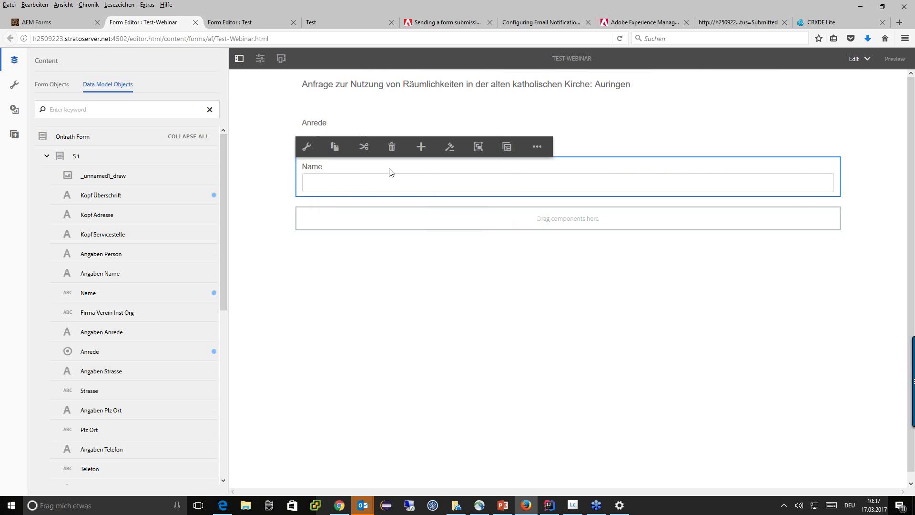
{"action": "left_click", "coordinate": [309, 146]}
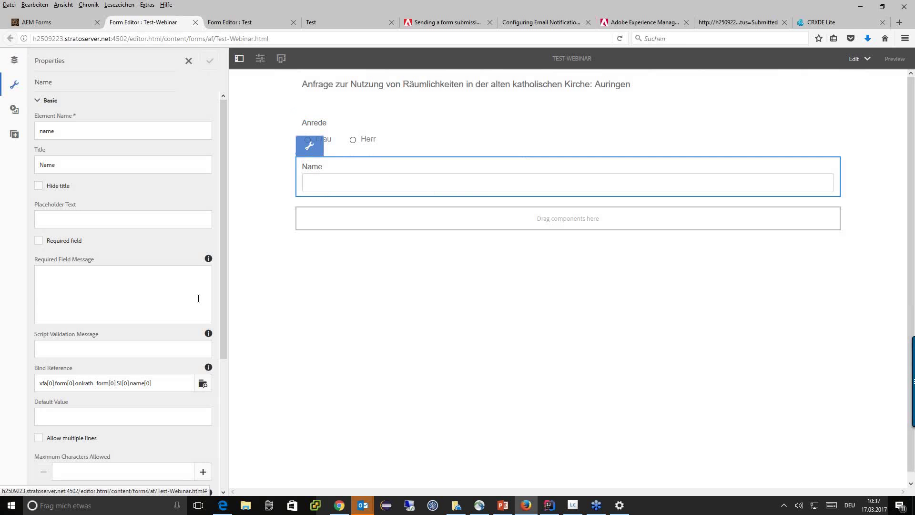
{"action": "scroll", "coordinate": [169, 278], "scroll_direction": "down", "scroll_amount": 4}
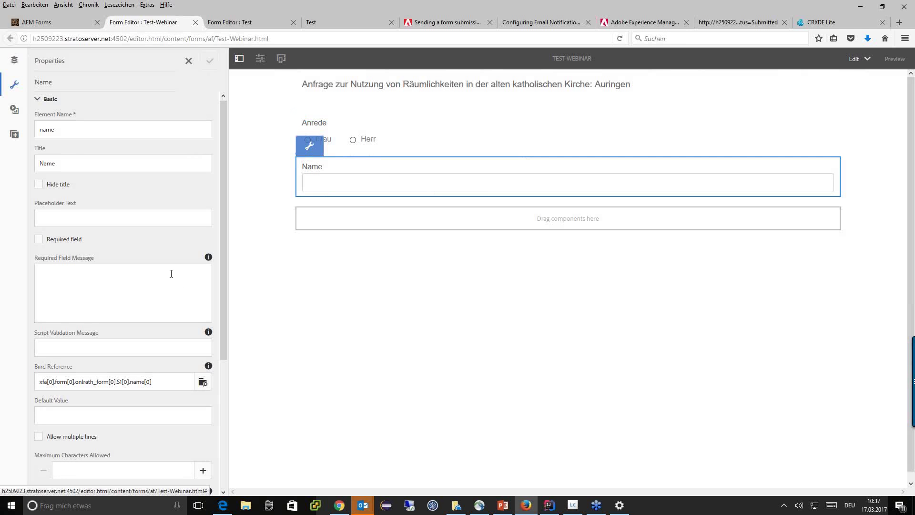
{"action": "scroll", "coordinate": [171, 274], "scroll_direction": "down", "scroll_amount": 3}
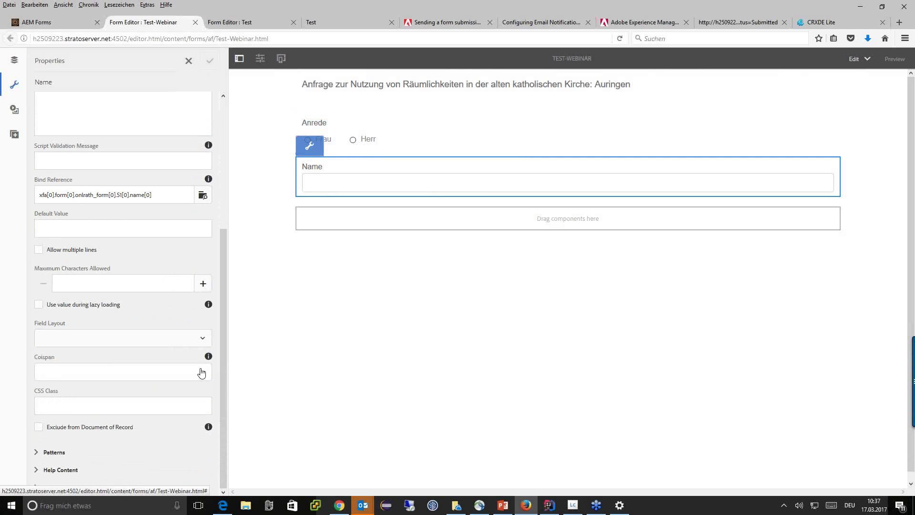
{"action": "left_click", "coordinate": [202, 375]}
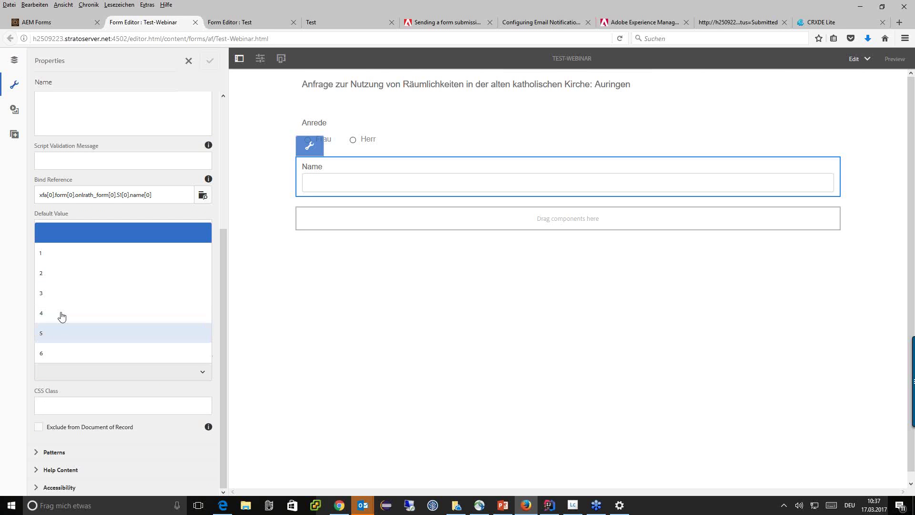
{"action": "left_click", "coordinate": [71, 291]}
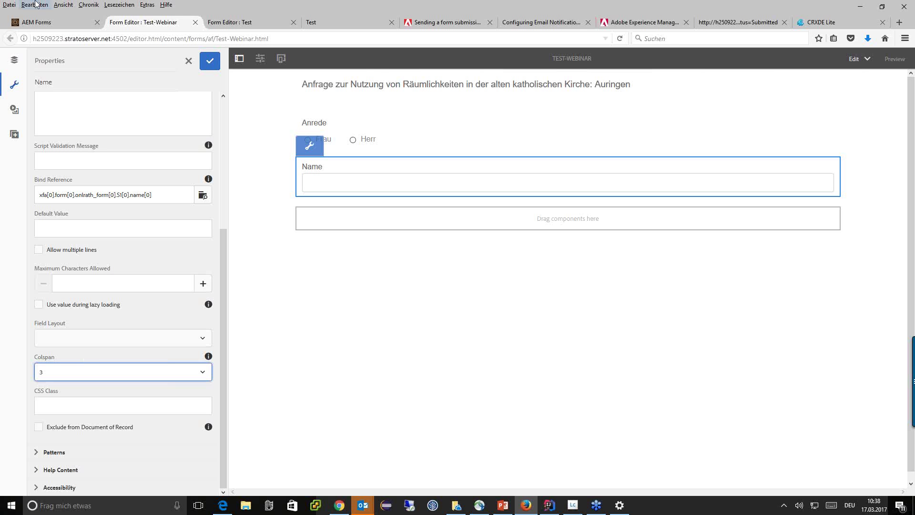
Step: Review the Name field's element name, title, required message and bind reference properties
{"action": "scroll", "coordinate": [121, 197], "scroll_direction": "up", "scroll_amount": 5}
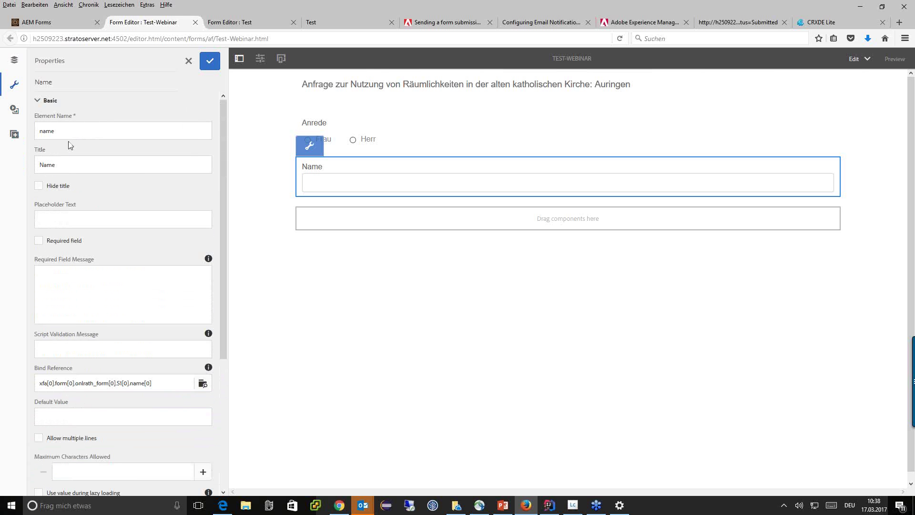
{"action": "left_click", "coordinate": [84, 131]}
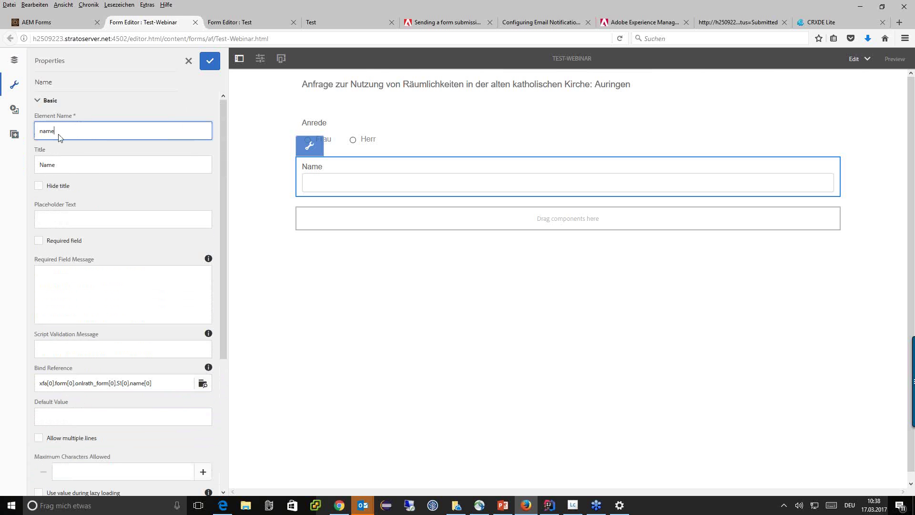
{"action": "left_click", "coordinate": [70, 163]}
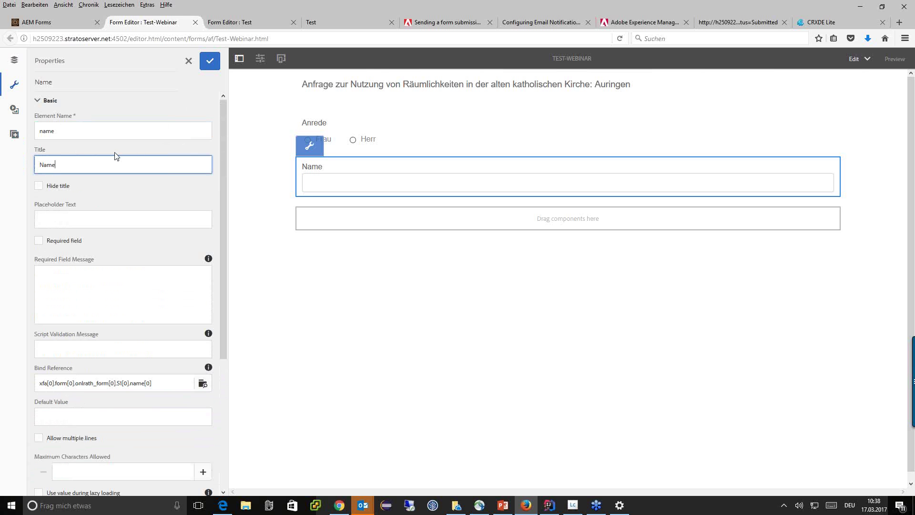
{"action": "scroll", "coordinate": [115, 174], "scroll_direction": "down", "scroll_amount": 2}
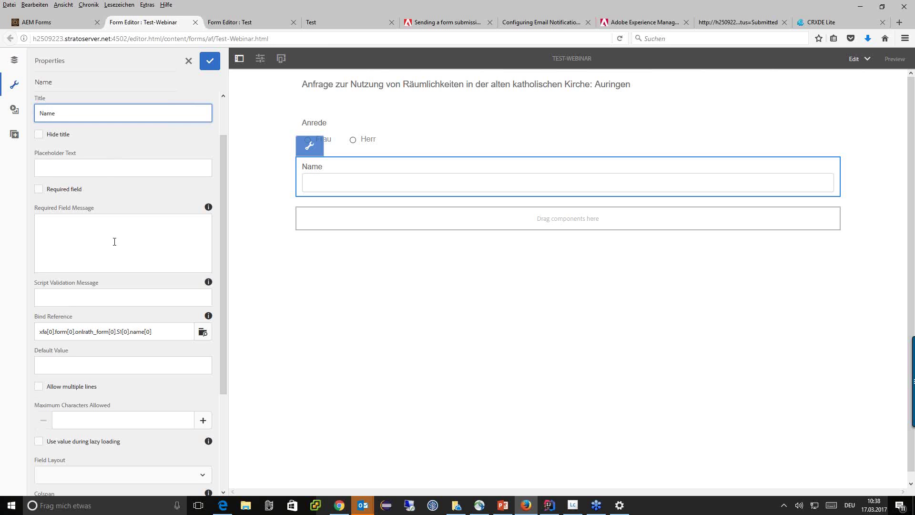
{"action": "left_click", "coordinate": [108, 227]}
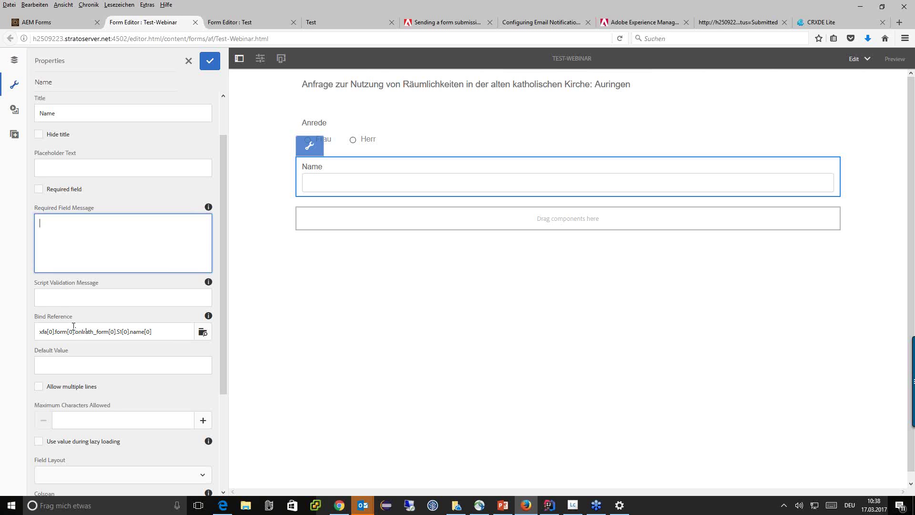
{"action": "left_click_drag", "start_coordinate": [35, 317], "coordinate": [76, 319]}
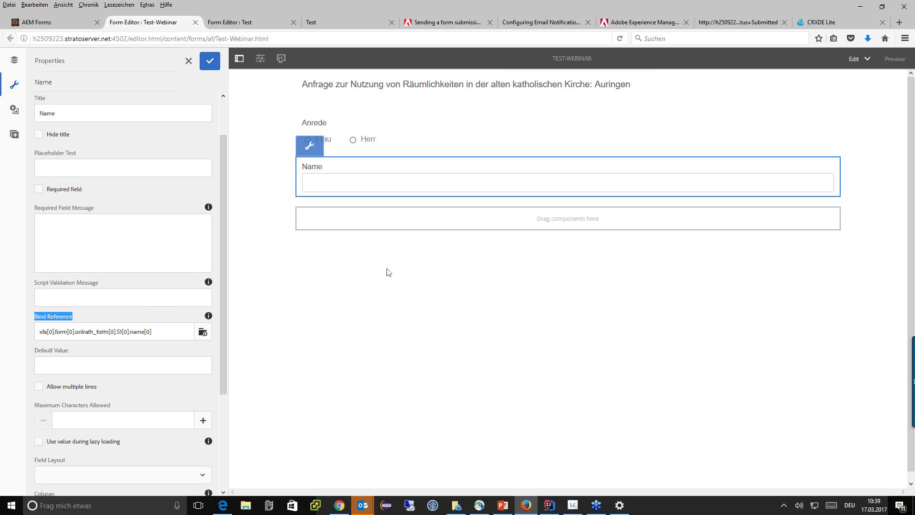
{"action": "scroll", "coordinate": [118, 331], "scroll_direction": "down", "scroll_amount": 5}
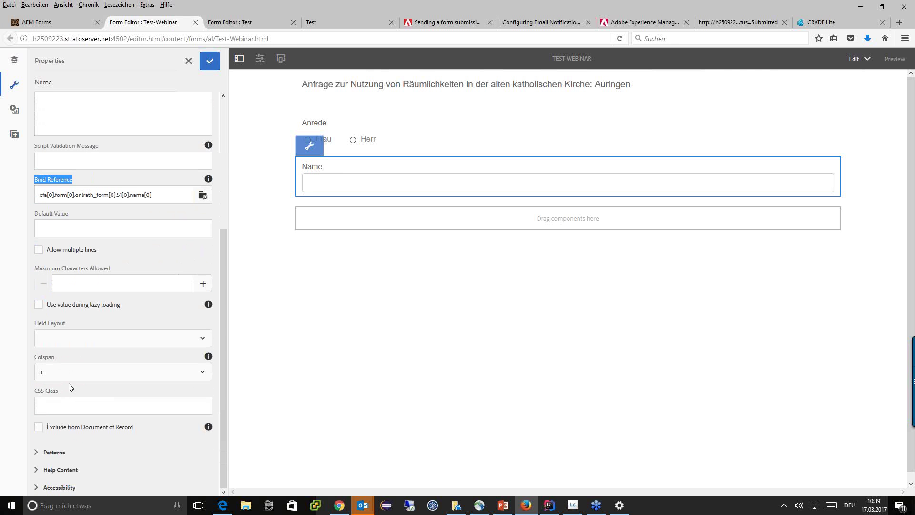
Step: Expand Patterns and leave the display pattern type at none
{"action": "left_click", "coordinate": [64, 455]}
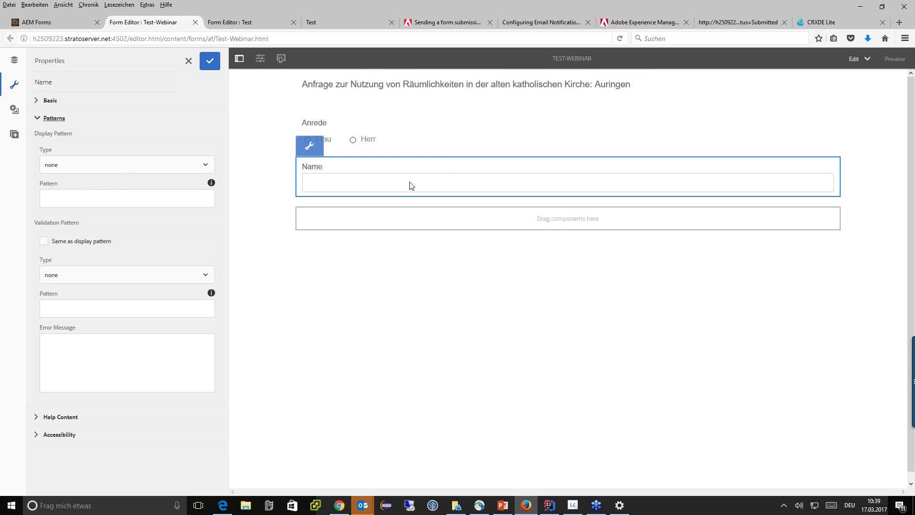
{"action": "left_click", "coordinate": [154, 172]}
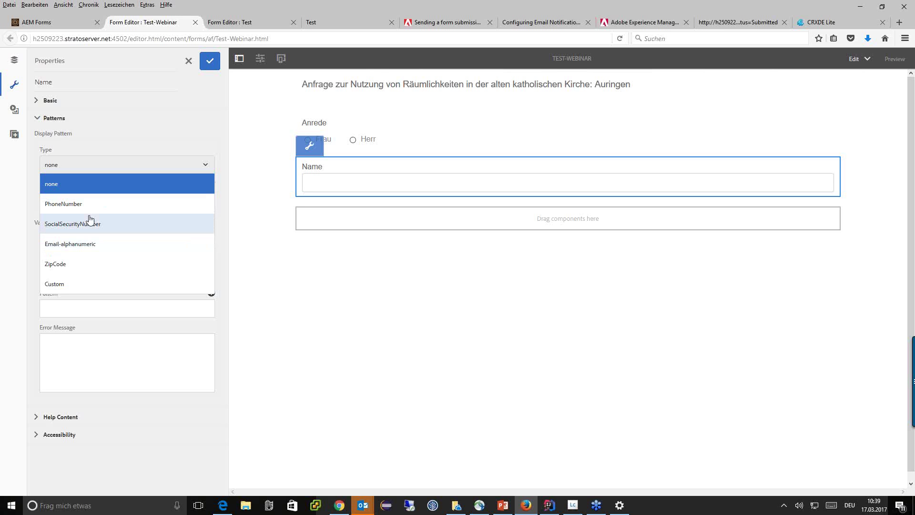
{"action": "left_click", "coordinate": [364, 321]}
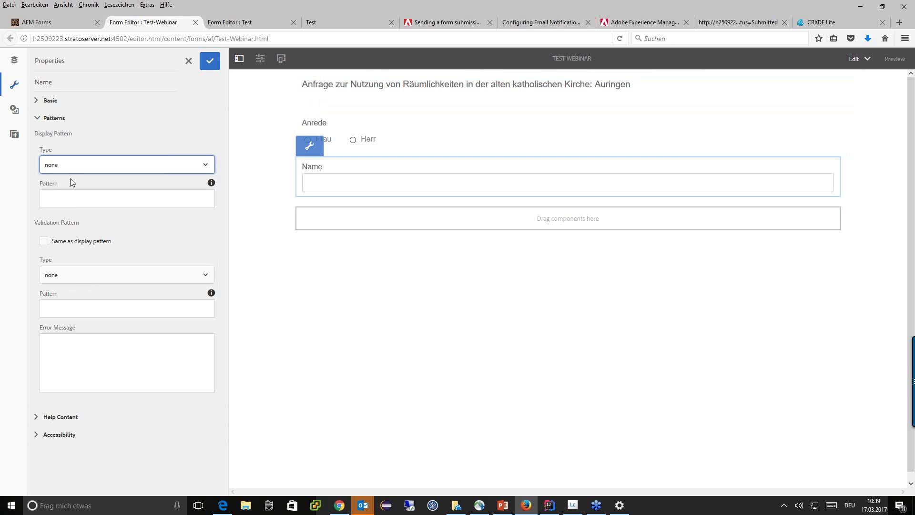
Step: Insert a Submit Button into the drop area directly below the Name field
{"action": "left_click", "coordinate": [388, 222]}
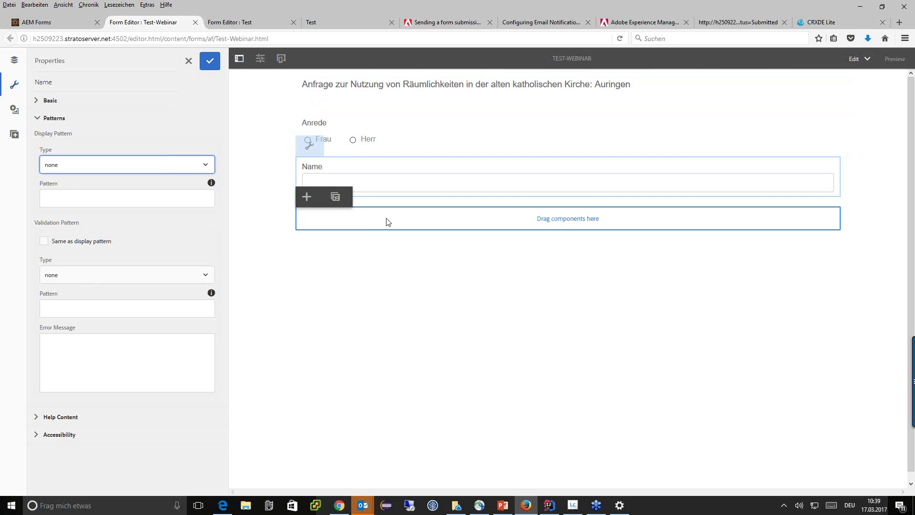
{"action": "double_click", "coordinate": [388, 221]}
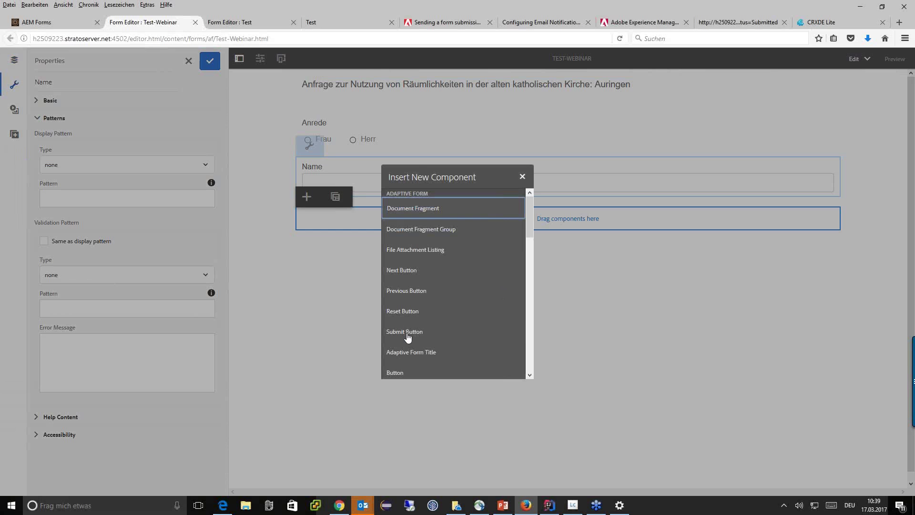
{"action": "left_click", "coordinate": [408, 332]}
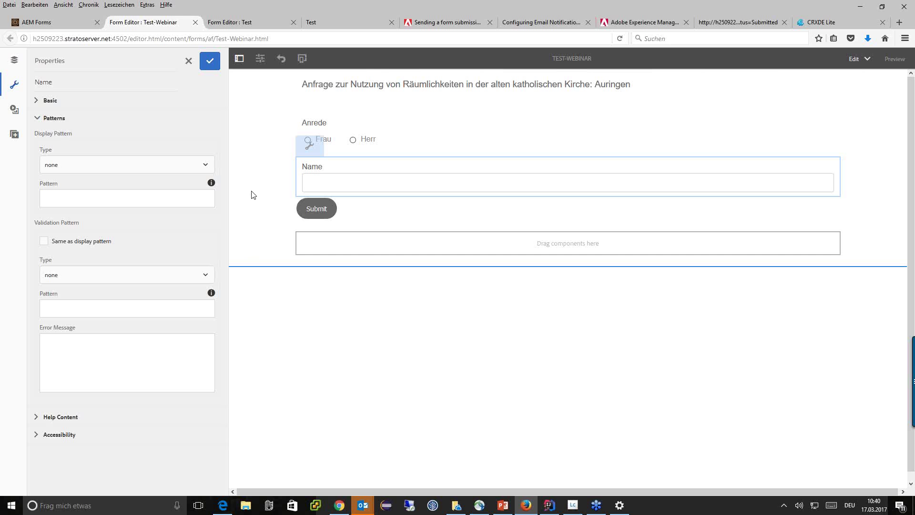
{"action": "right_click", "coordinate": [260, 238]}
{"action": "left_click", "coordinate": [254, 232]}
{"action": "left_click", "coordinate": [262, 125]}
Step: Select the whole form container, commit pending property changes, and open its settings
{"action": "left_click", "coordinate": [247, 246]}
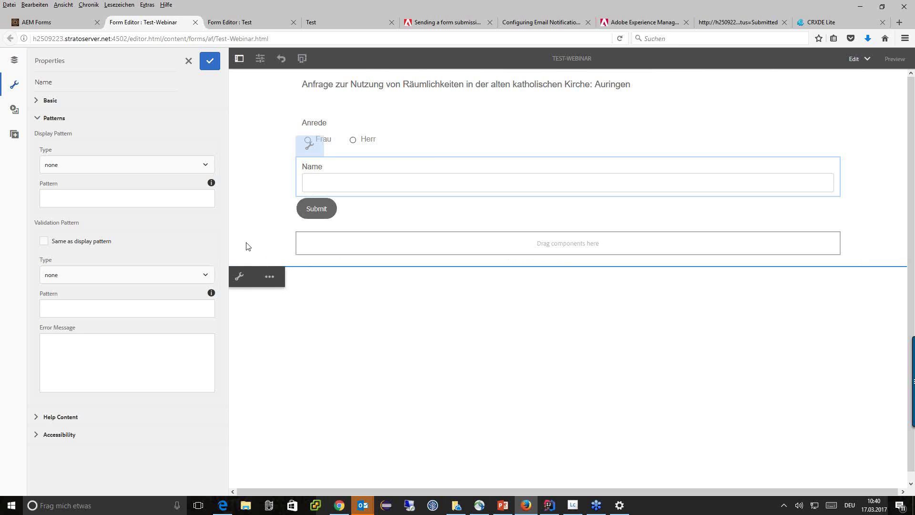
{"action": "left_click", "coordinate": [241, 279]}
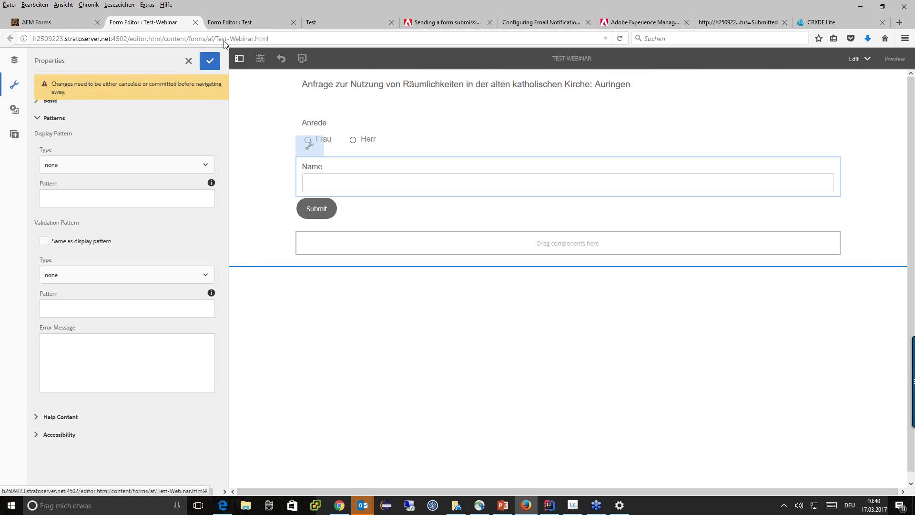
{"action": "left_click", "coordinate": [209, 66]}
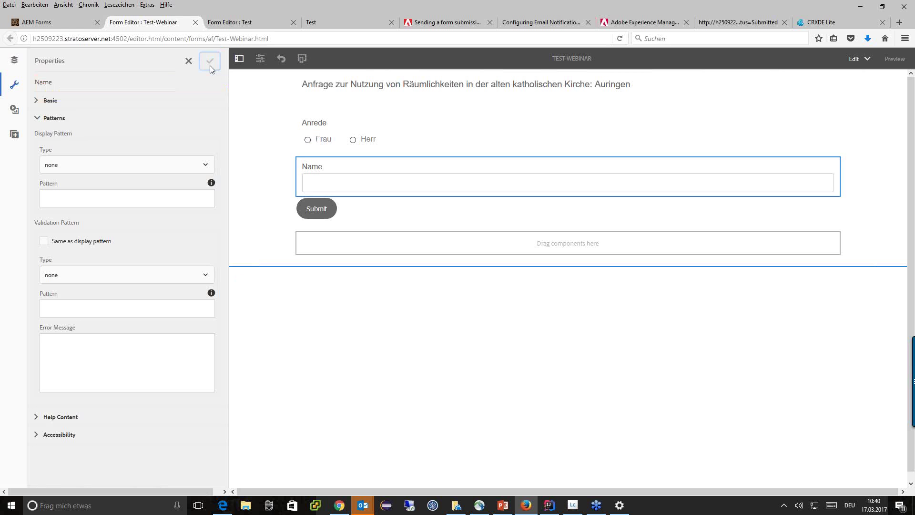
{"action": "left_click", "coordinate": [247, 260]}
{"action": "left_click", "coordinate": [241, 277]}
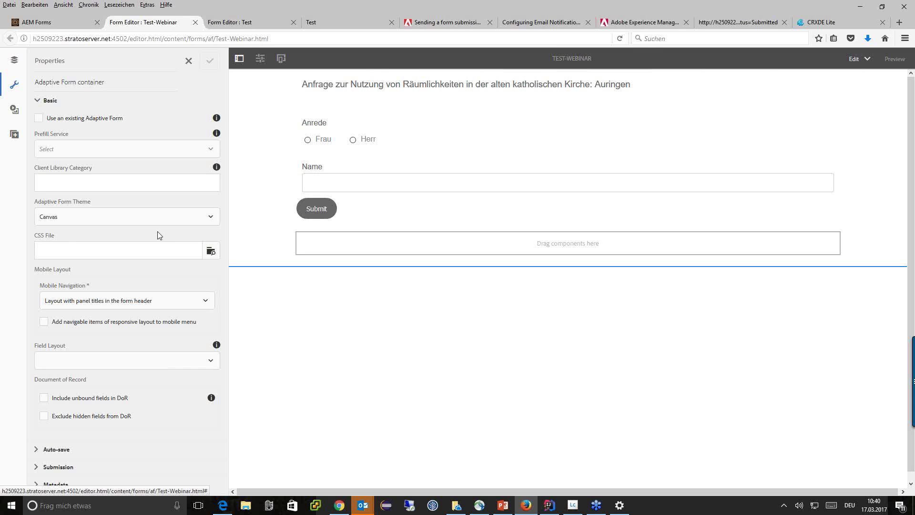
Step: Collapse the basic settings, expand Submission, and open the submit action list
{"action": "left_click", "coordinate": [40, 102]}
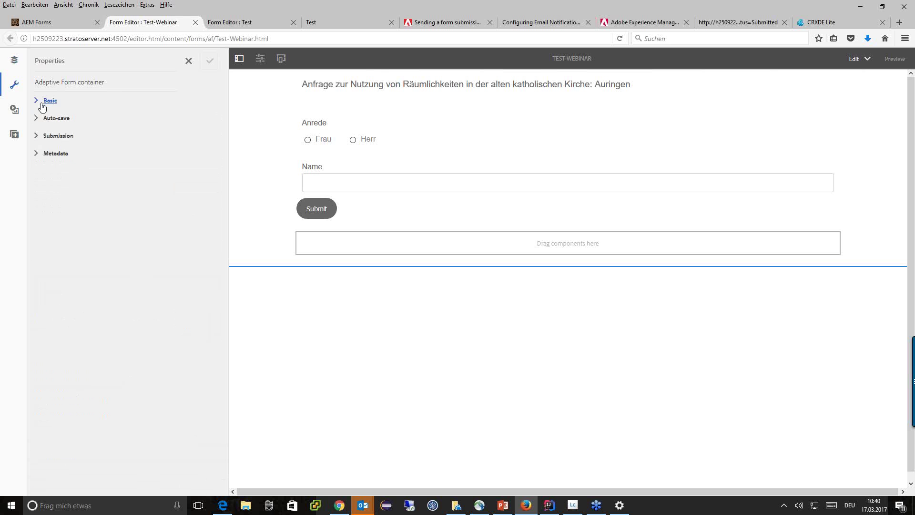
{"action": "left_click", "coordinate": [53, 135]}
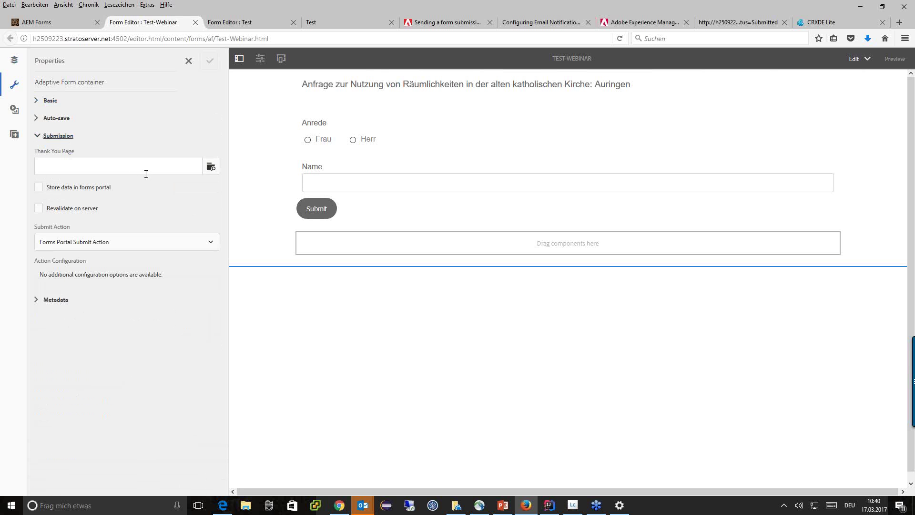
{"action": "left_click", "coordinate": [117, 246]}
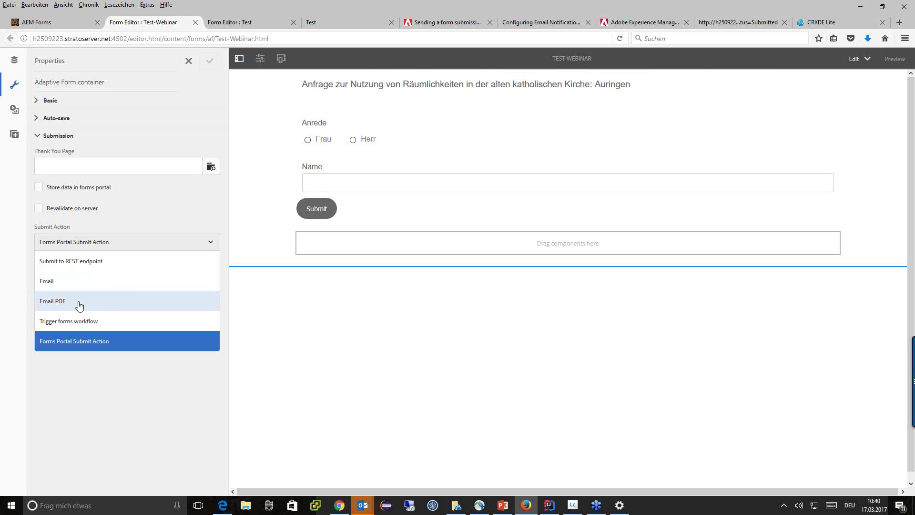
Step: Choose Email PDF, enter the sender e-mail address, and set subject 'Mein abgesendetes Formular'
{"action": "left_click", "coordinate": [79, 305]}
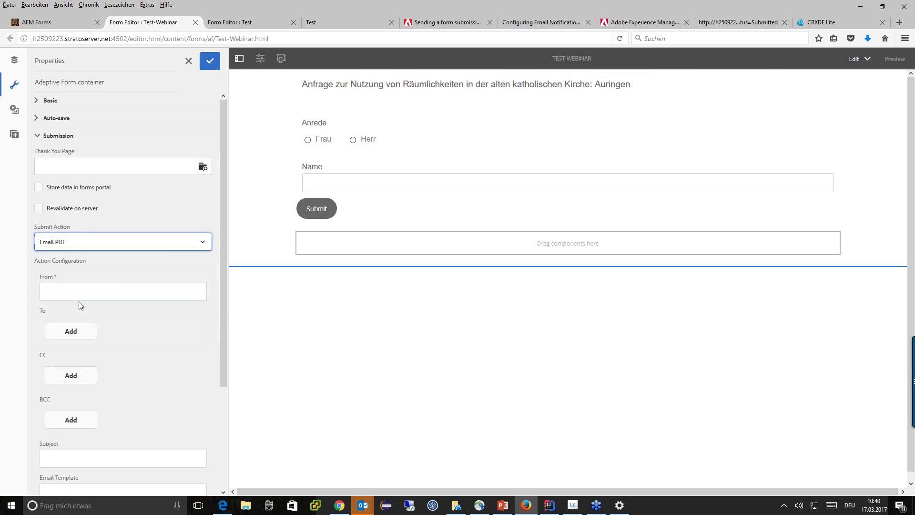
{"action": "left_click", "coordinate": [117, 289]}
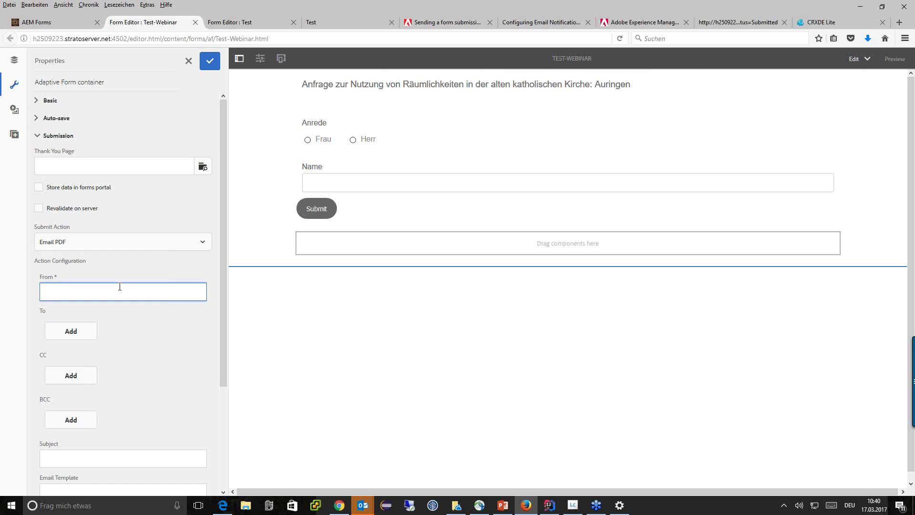
{"action": "scroll", "coordinate": [119, 285], "scroll_direction": "down", "scroll_amount": 5}
{"action": "left_click", "coordinate": [63, 324]}
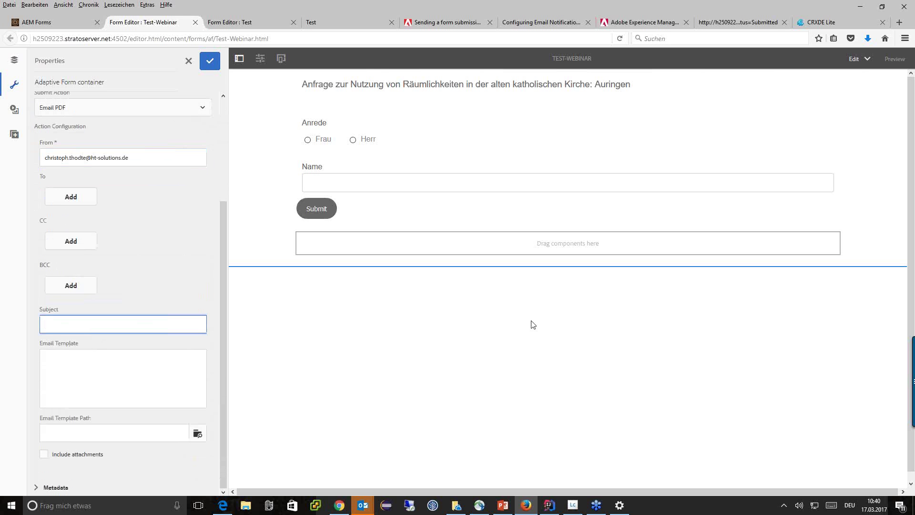
{"action": "type", "text": "Mein abgesendetes Formuar"}
Step: Attach the filled PDF, enter template 'Hallo ${name}', and save the container settings
{"action": "left_click", "coordinate": [72, 351]}
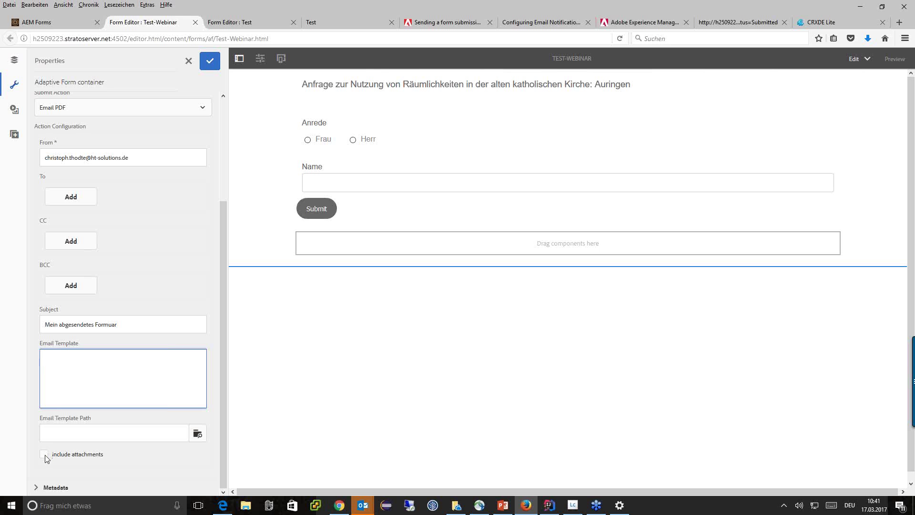
{"action": "left_click", "coordinate": [46, 457]}
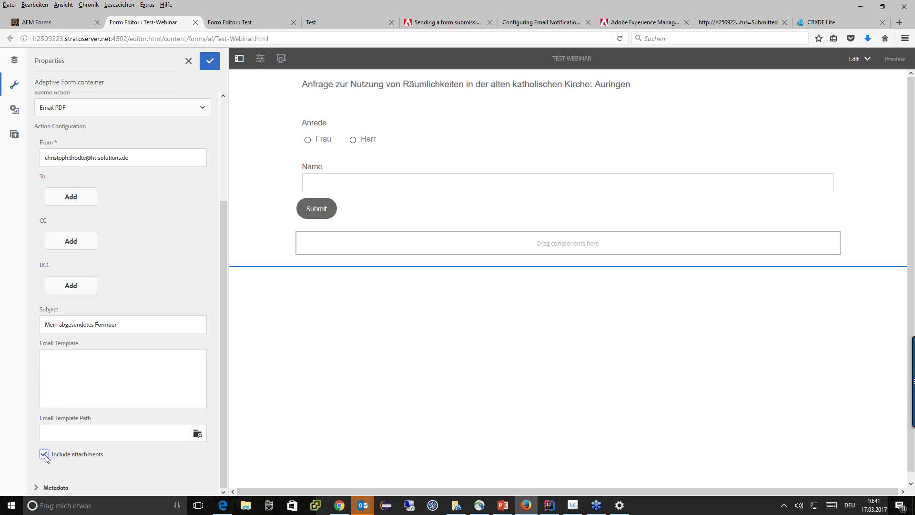
{"action": "left_click", "coordinate": [115, 370]}
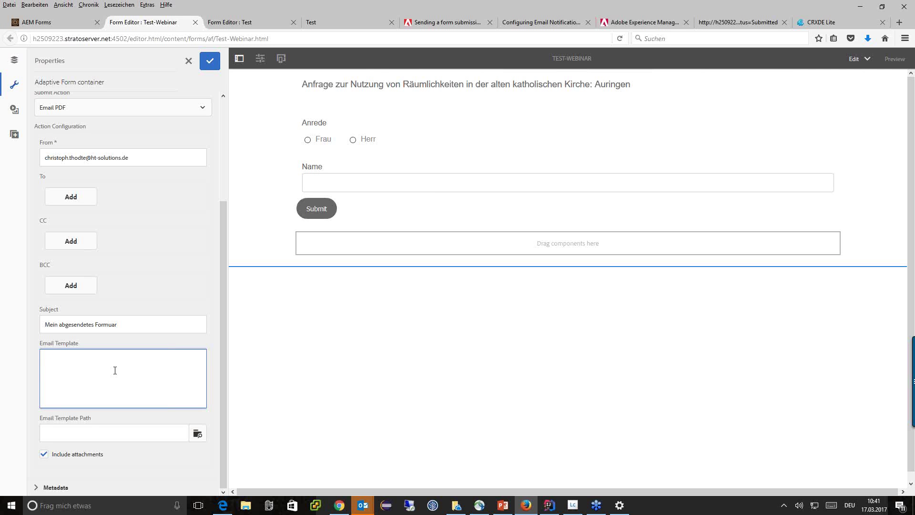
{"action": "type", "text": "Hallo"}
{"action": "type", "text": ","}
{"action": "type", "text": " S"}
{"action": "type", "text": "{}"}
{"action": "type", "text": "name"}
{"action": "left_click_drag", "start_coordinate": [82, 358], "coordinate": [60, 358]}
{"action": "left_click", "coordinate": [213, 65]}
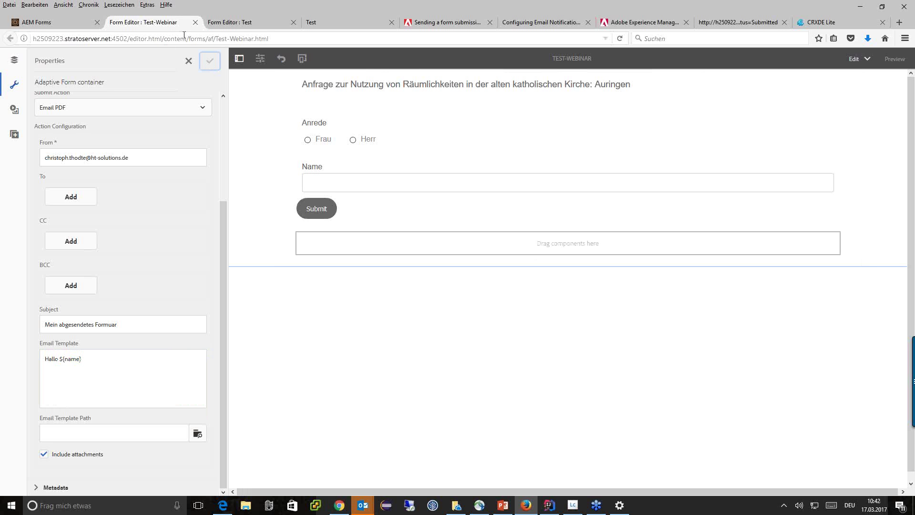
{"action": "left_click", "coordinate": [269, 39]}
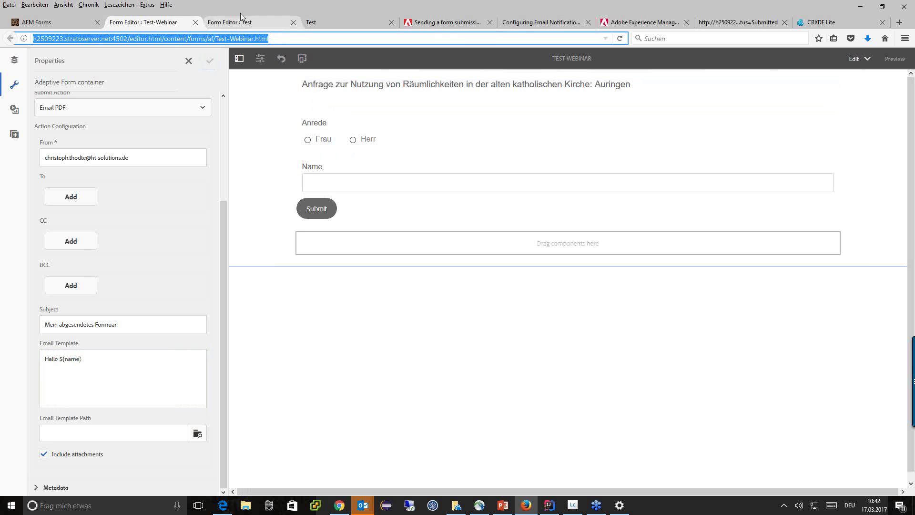
Step: Load the Test-Webinar form in a new tab with 'editor.html/' removed from the URL
{"action": "key", "text": "ctrl+c"}
{"action": "key", "text": "ctrl+t"}
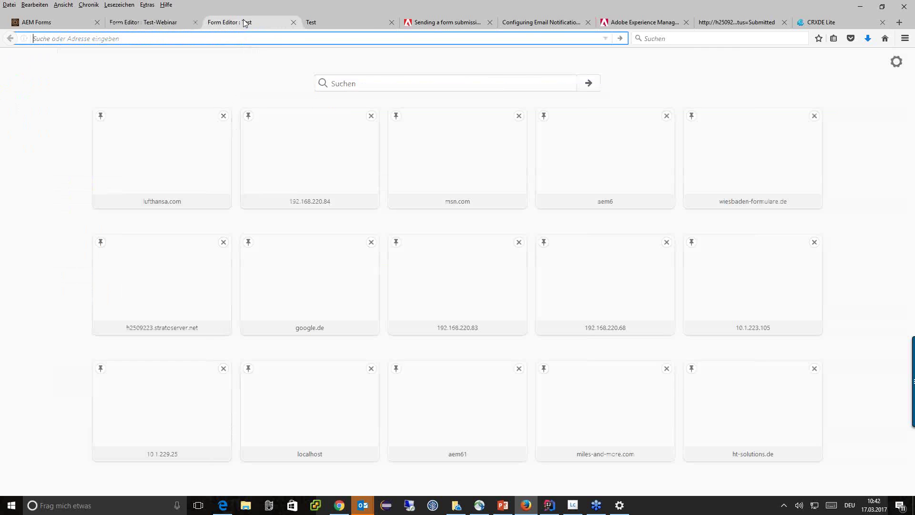
{"action": "key", "text": "ctrl+v"}
{"action": "key", "text": "Escape"}
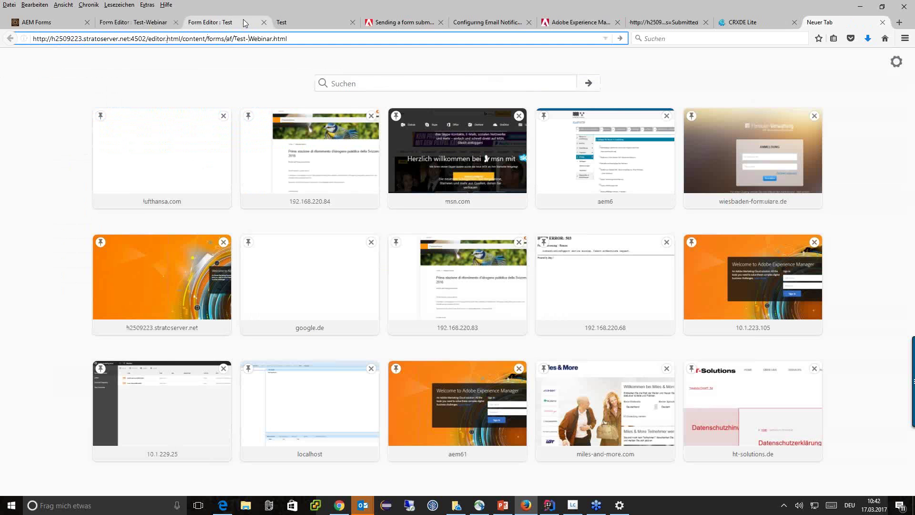
{"action": "key", "text": "BackSpace"}
{"action": "key", "text": "BackSpace"}
{"action": "key", "text": "BackSpace"}
{"action": "key", "text": "BackSpace"}
{"action": "key", "text": "BackSpace"}
{"action": "key", "text": "BackSpace"}
{"action": "key", "text": "BackSpace"}
{"action": "key", "text": "BackSpace"}
{"action": "key", "text": "BackSpace"}
{"action": "key", "text": "BackSpace"}
{"action": "key", "text": "BackSpace"}
{"action": "key", "text": "BackSpace"}
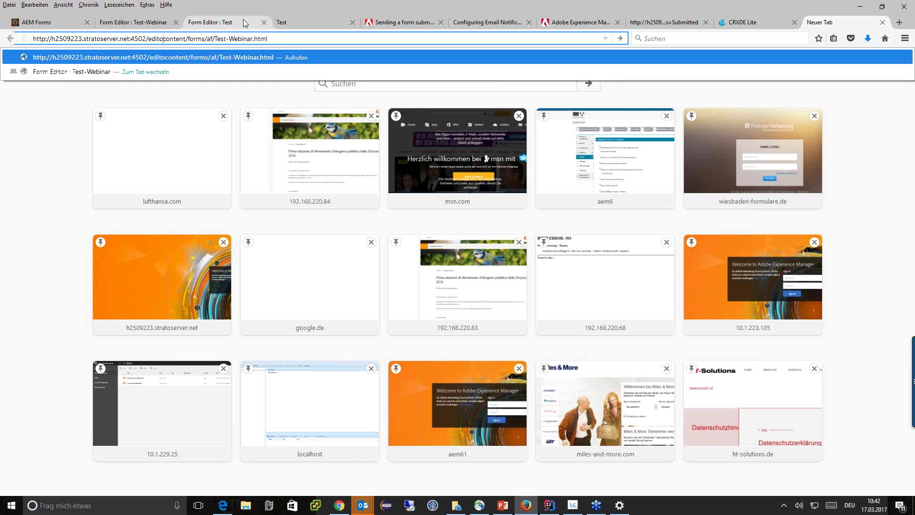
{"action": "key", "text": "Return"}
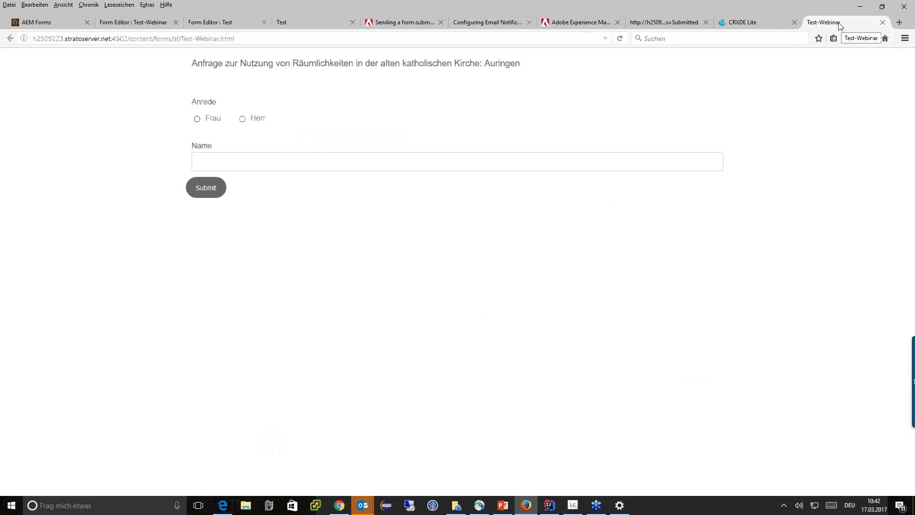
Step: Move the Test-Webinar tab into its own restored, repositioned browser window
{"action": "right_click", "coordinate": [840, 25]}
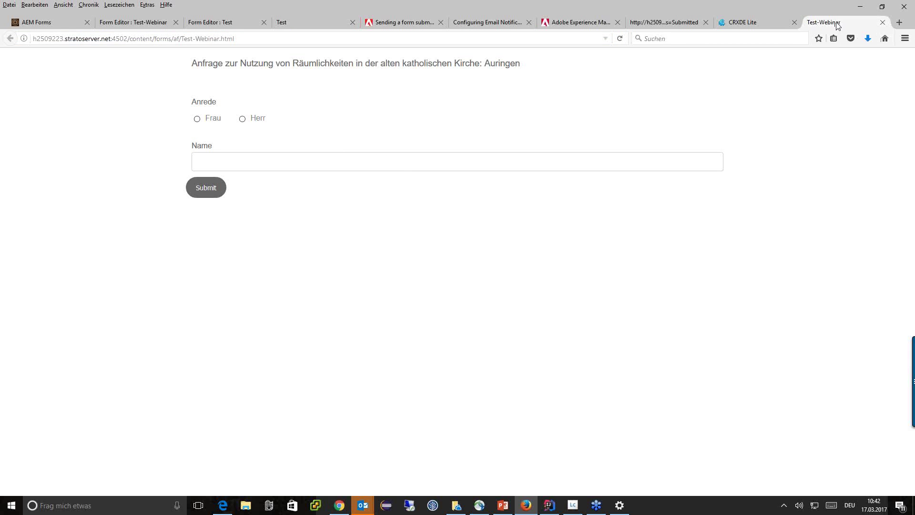
{"action": "left_click", "coordinate": [721, 56]}
{"action": "double_click", "coordinate": [325, 8]}
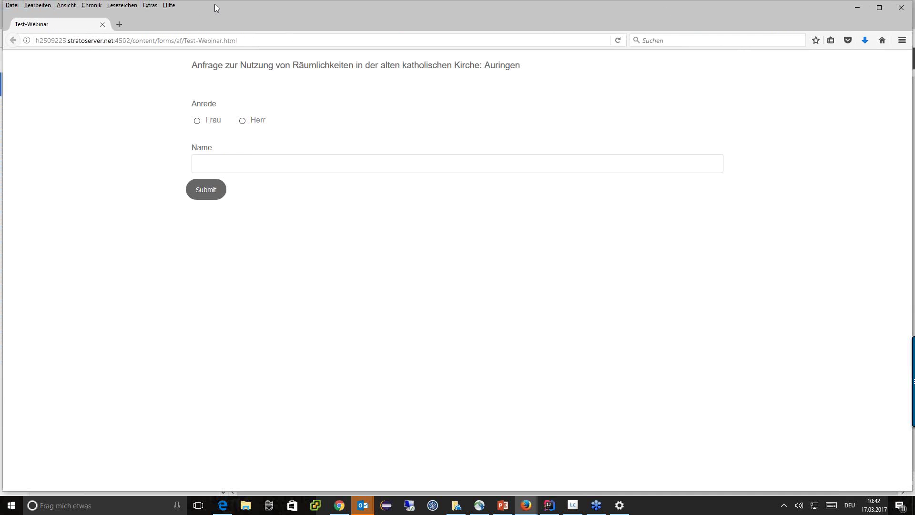
{"action": "left_click_drag", "start_coordinate": [241, 8], "coordinate": [234, 13]}
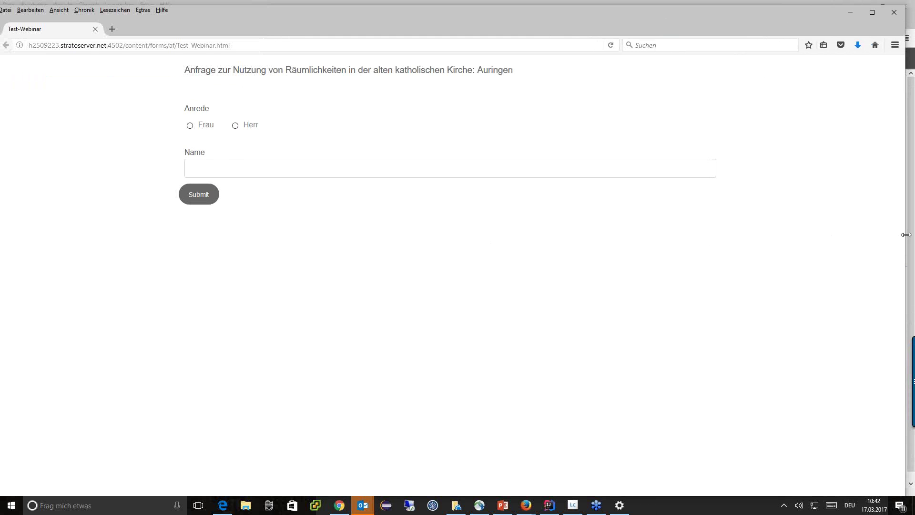
Step: Shrink the live form window to phone width to check the mobile layout, then widen it
{"action": "left_click_drag", "start_coordinate": [906, 235], "coordinate": [265, 252]}
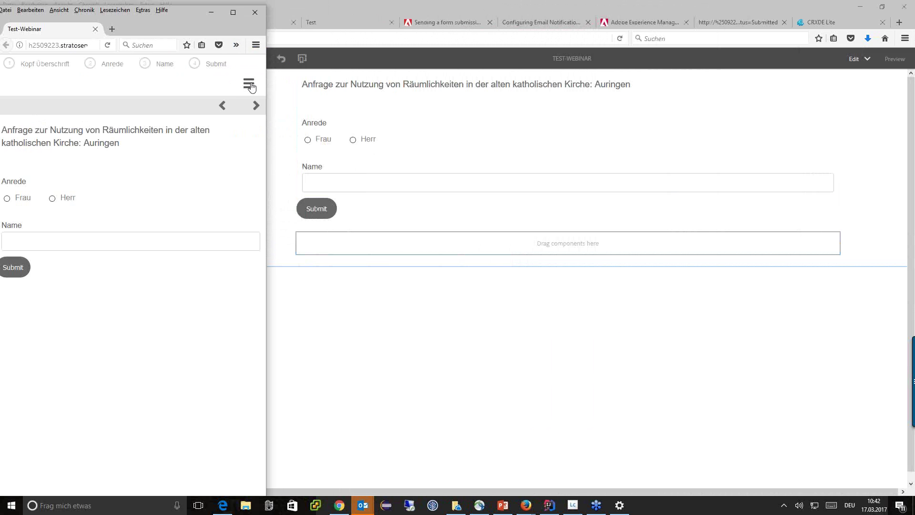
{"action": "left_click_drag", "start_coordinate": [167, 18], "coordinate": [336, 16]}
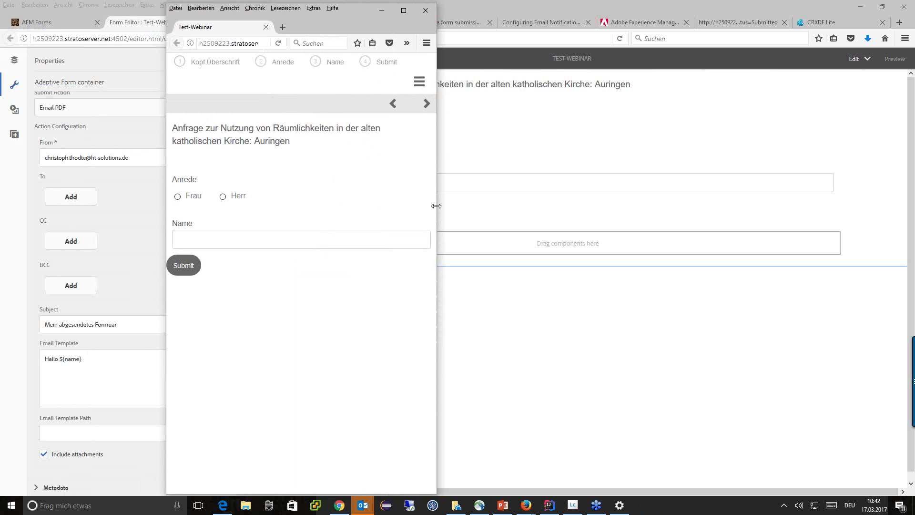
{"action": "left_click_drag", "start_coordinate": [436, 211], "coordinate": [362, 207]}
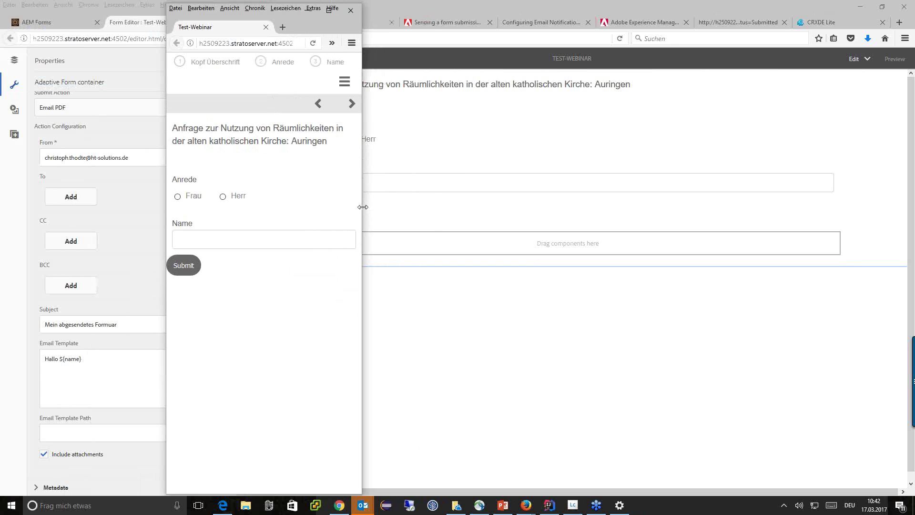
{"action": "left_click_drag", "start_coordinate": [363, 207], "coordinate": [626, 207]}
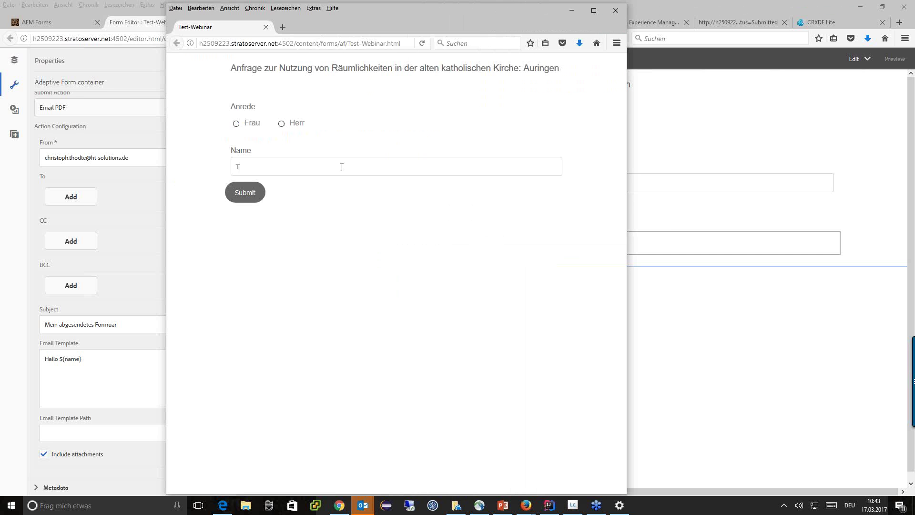
Step: Enter the full name, choose Frau, then maximize and minimize the form window
{"action": "key", "text": "BackSpace"}
{"action": "left_click", "coordinate": [237, 124]}
{"action": "left_click", "coordinate": [591, 11]}
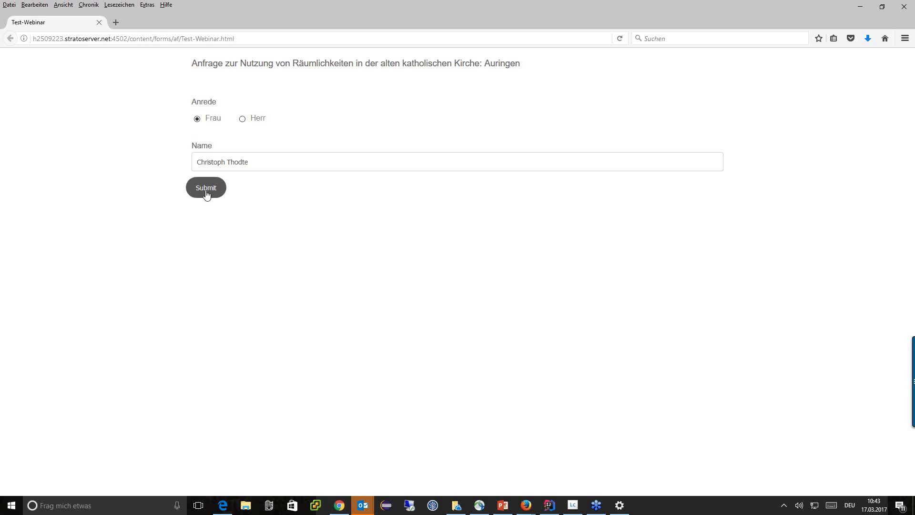
{"action": "left_click", "coordinate": [864, 10]}
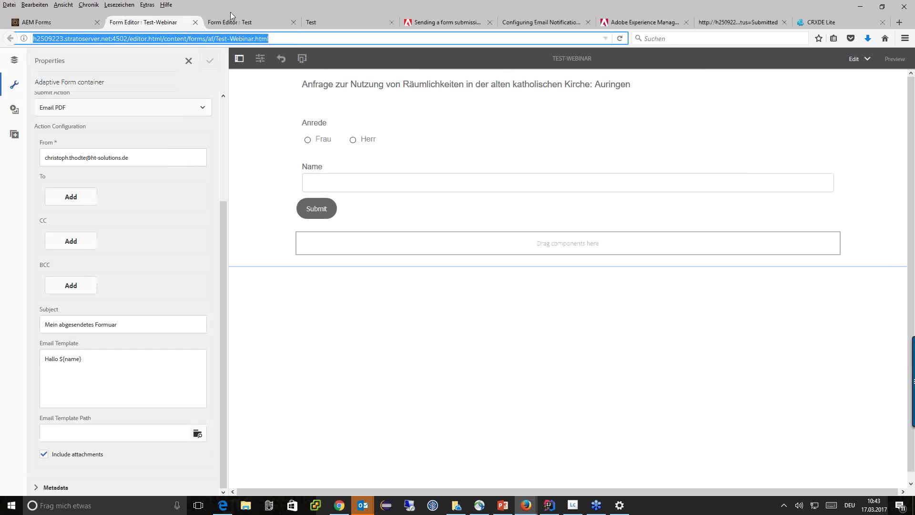
Step: Select the '?wcmmode=disabled' part of the Test form page's address
{"action": "left_click", "coordinate": [330, 21]}
{"action": "key", "text": "ctrl+Tab"}
{"action": "key", "text": "ctrl+Tab"}
{"action": "key", "text": "ctrl+Tab"}
{"action": "key", "text": "ctrl+Tab"}
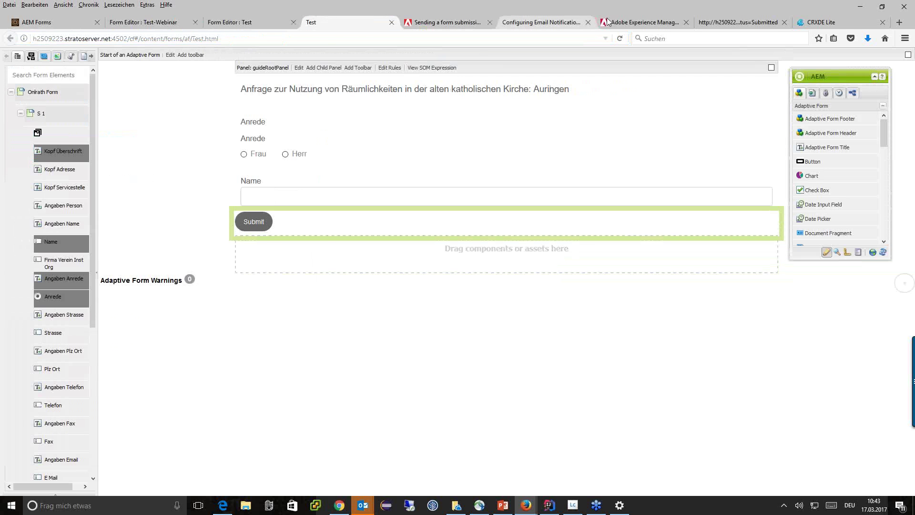
{"action": "left_click", "coordinate": [10, 38]}
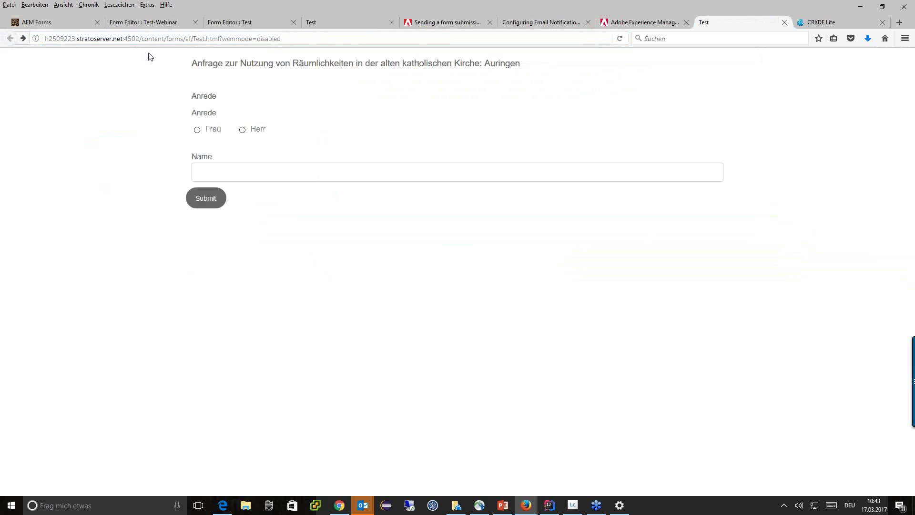
{"action": "left_click_drag", "start_coordinate": [221, 39], "coordinate": [341, 37]}
{"action": "key", "text": "ctrl+c"}
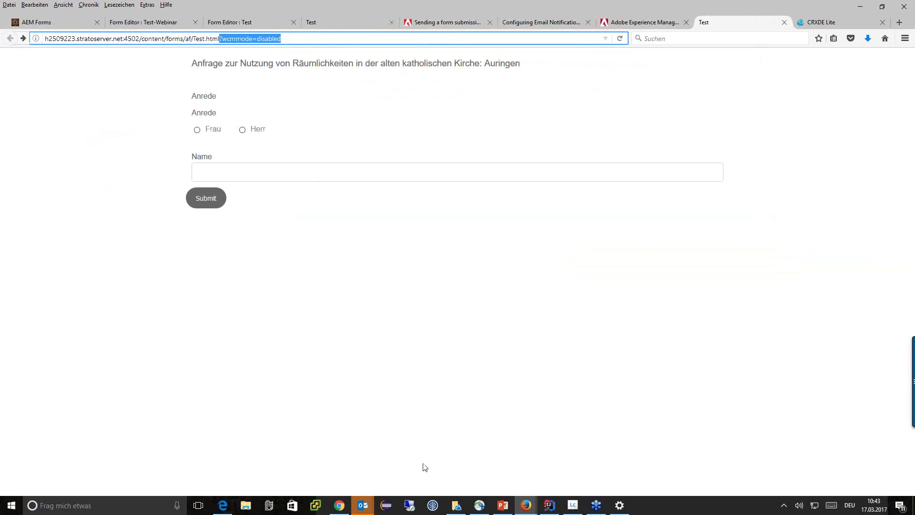
Step: Reload Test-Webinar with '?wcmmode=disabled' appended, enter the full name, and submit
{"action": "left_click", "coordinate": [526, 505]}
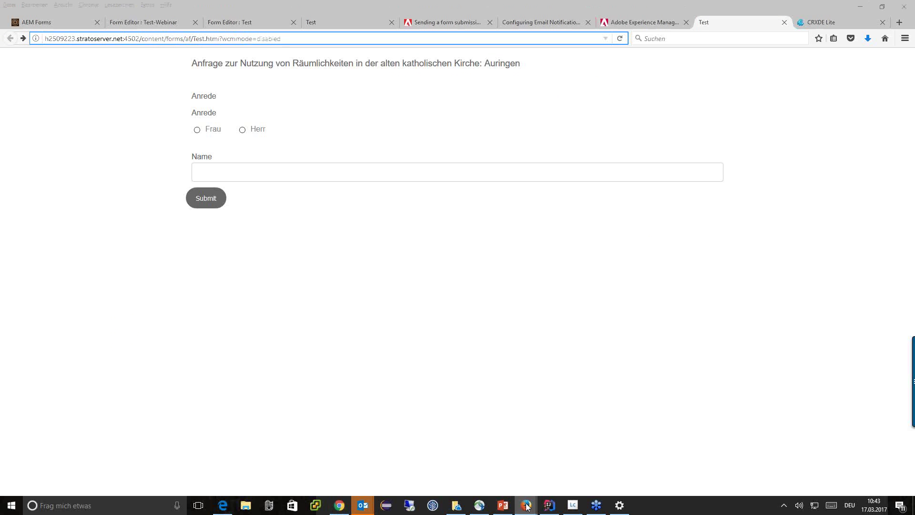
{"action": "left_click", "coordinate": [596, 465]}
{"action": "left_click", "coordinate": [269, 36]}
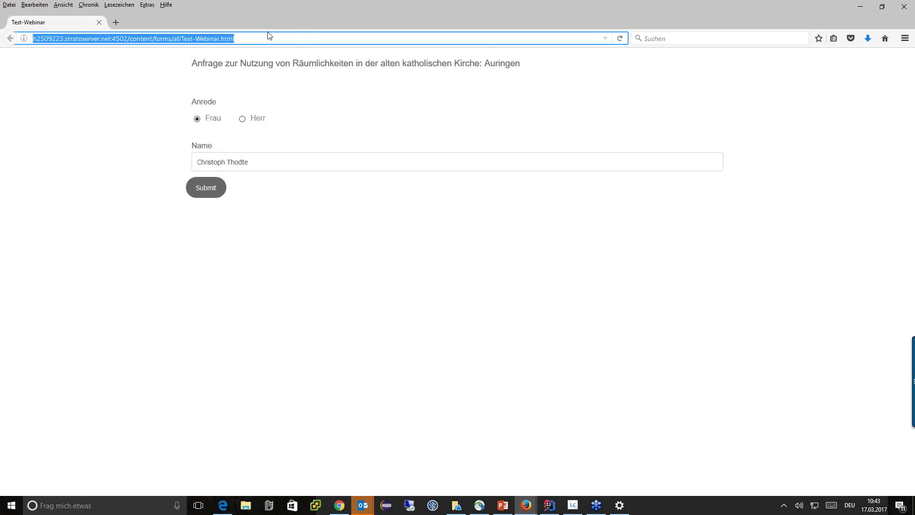
{"action": "key", "text": "End"}
{"action": "key", "text": "ctrl+v"}
{"action": "key", "text": "Return"}
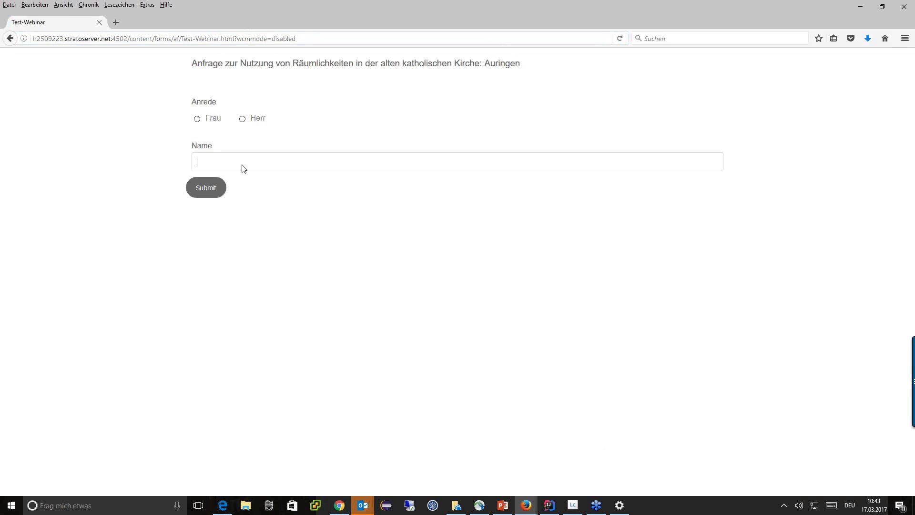
{"action": "left_click", "coordinate": [197, 186]}
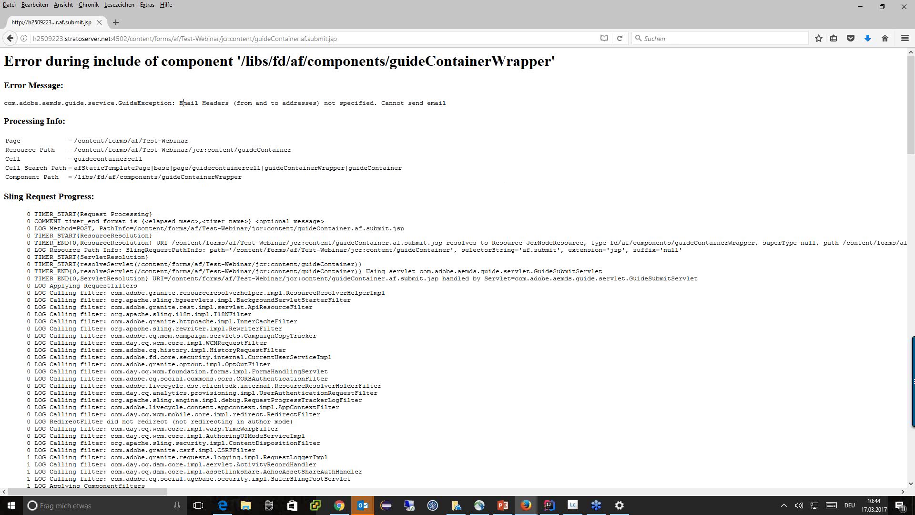
Step: Return to the Test-Webinar form editor and open the form container's properties
{"action": "left_click_drag", "start_coordinate": [180, 103], "coordinate": [321, 104]}
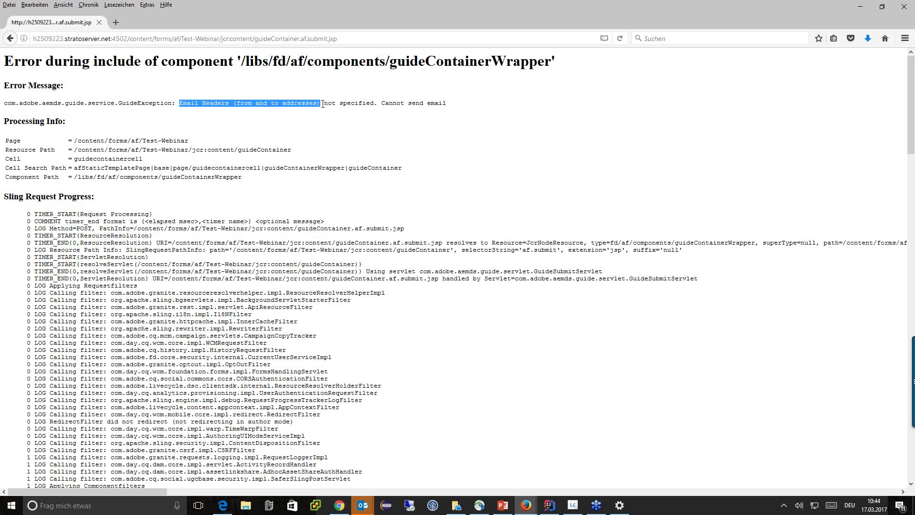
{"action": "left_click", "coordinate": [10, 38]}
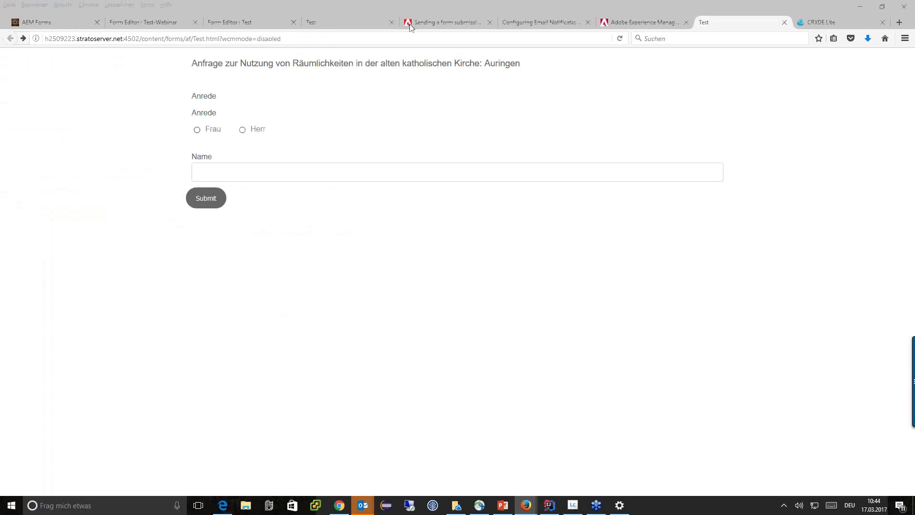
{"action": "left_click", "coordinate": [164, 40]}
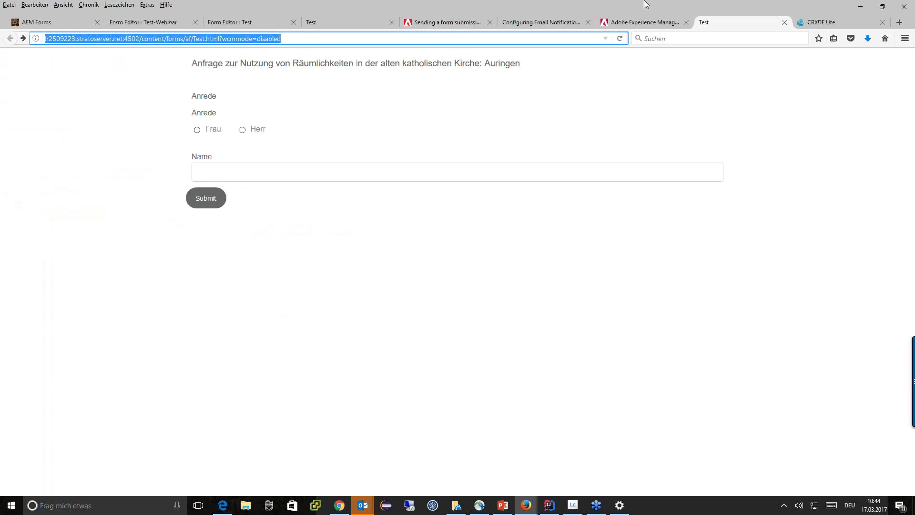
{"action": "left_click", "coordinate": [141, 23]}
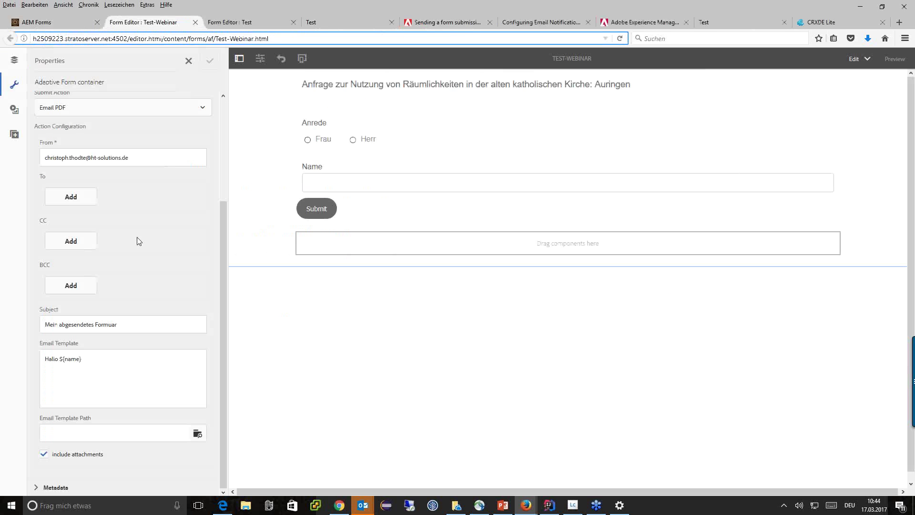
{"action": "scroll", "coordinate": [131, 372], "scroll_direction": "up", "scroll_amount": 4}
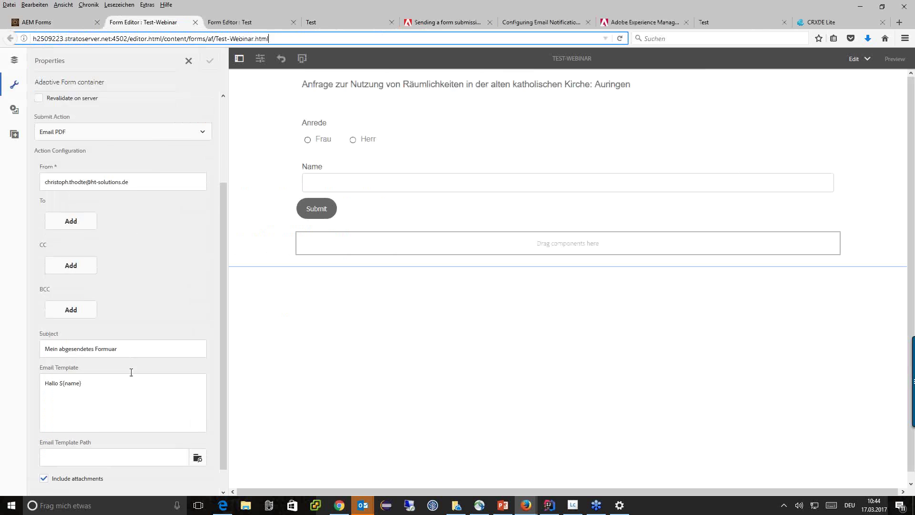
{"action": "right_click", "coordinate": [256, 252]}
{"action": "left_click", "coordinate": [491, 327]}
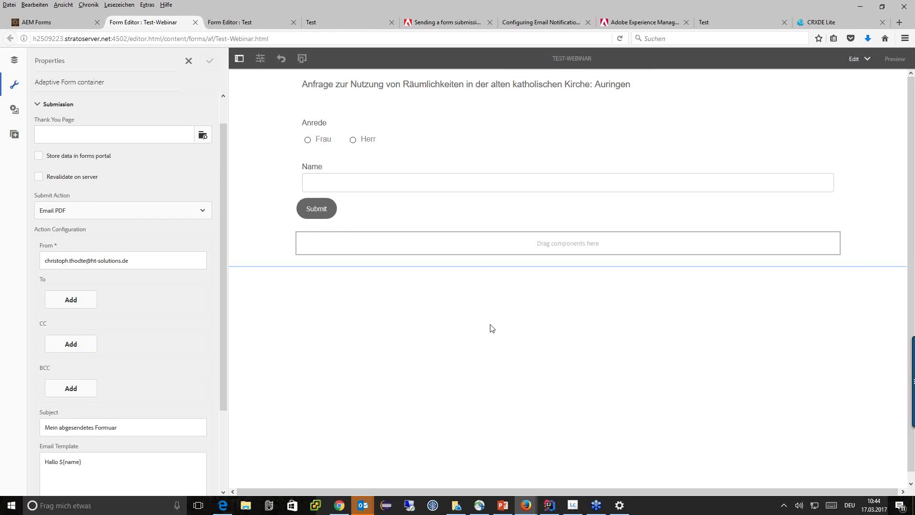
{"action": "left_click", "coordinate": [189, 61]}
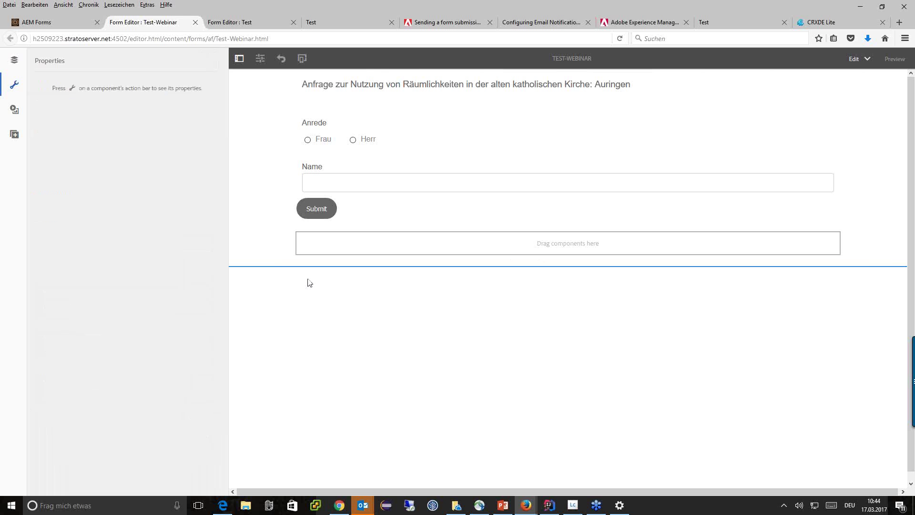
{"action": "right_click", "coordinate": [254, 256]}
{"action": "left_click", "coordinate": [240, 241]}
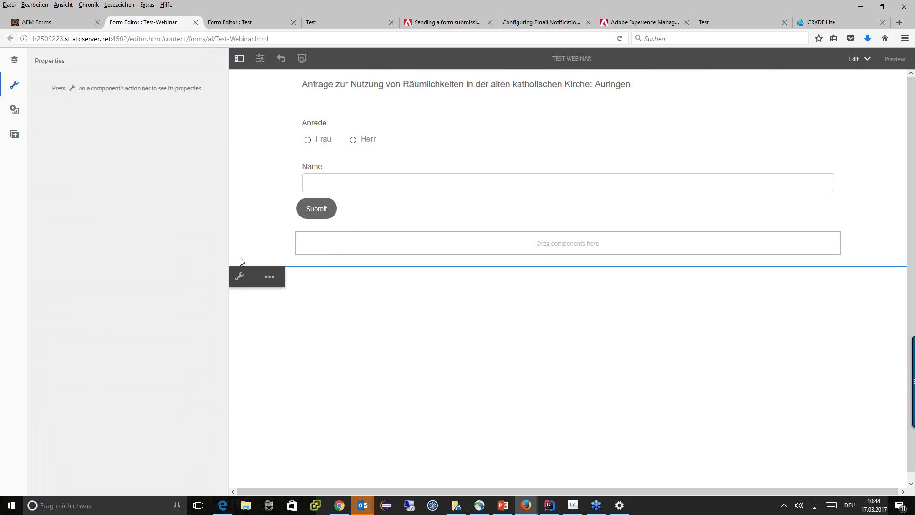
{"action": "left_click", "coordinate": [240, 273]}
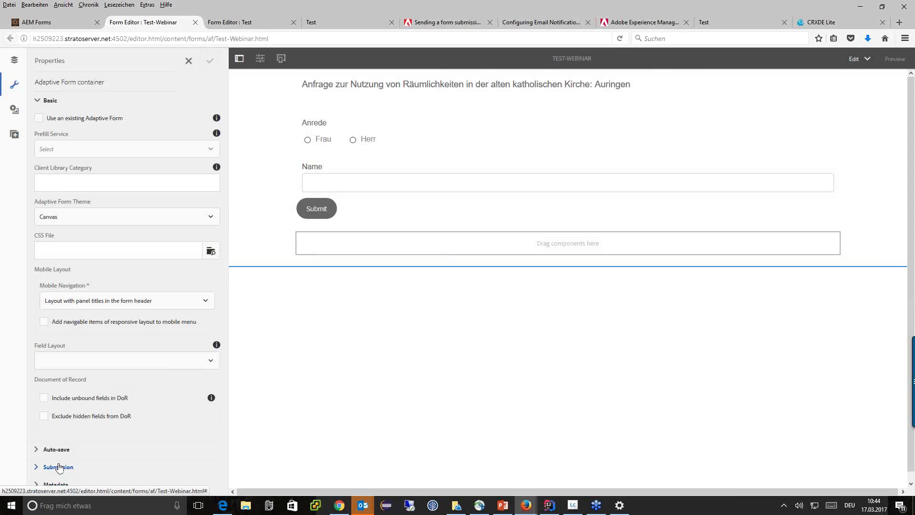
Step: Replace the sender with a no-reply wiesbaden-formulare.de address, add one recipient address, and save
{"action": "left_click", "coordinate": [57, 466]}
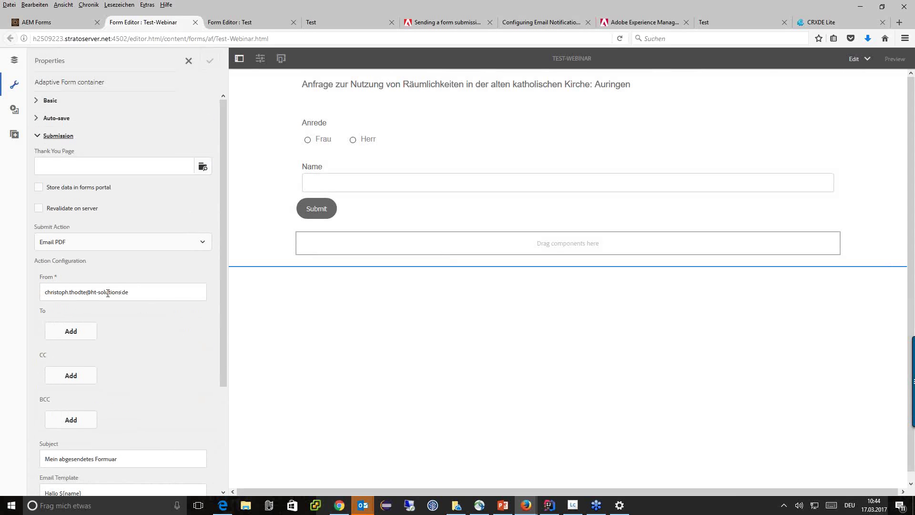
{"action": "left_click_drag", "start_coordinate": [149, 295], "coordinate": [21, 296]}
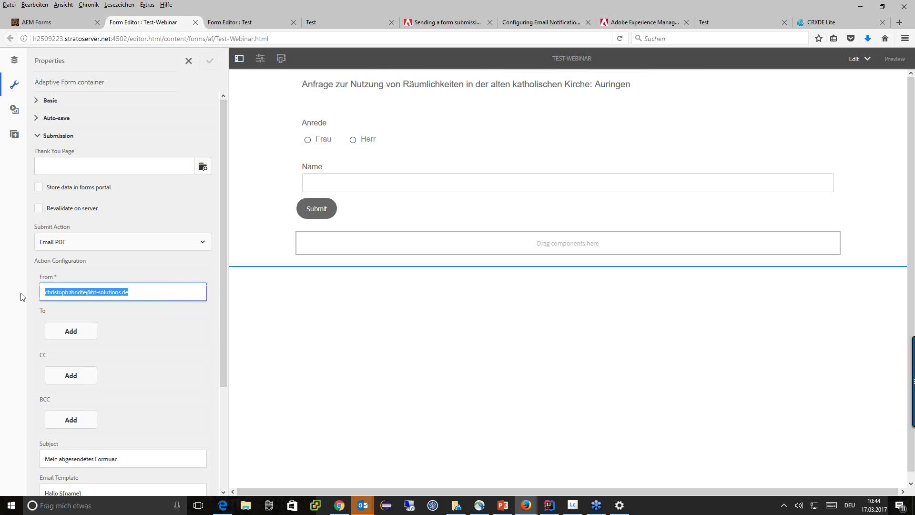
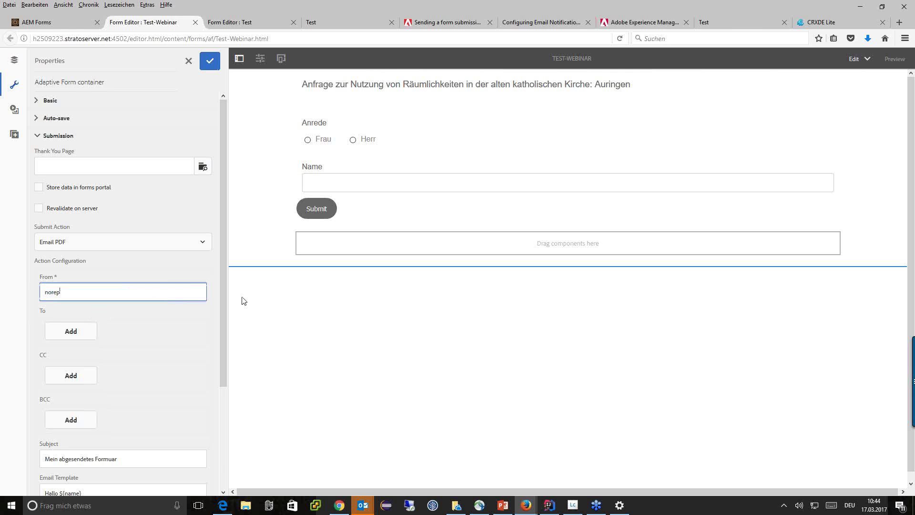
{"action": "left_click_drag", "start_coordinate": [225, 296], "coordinate": [224, 344]}
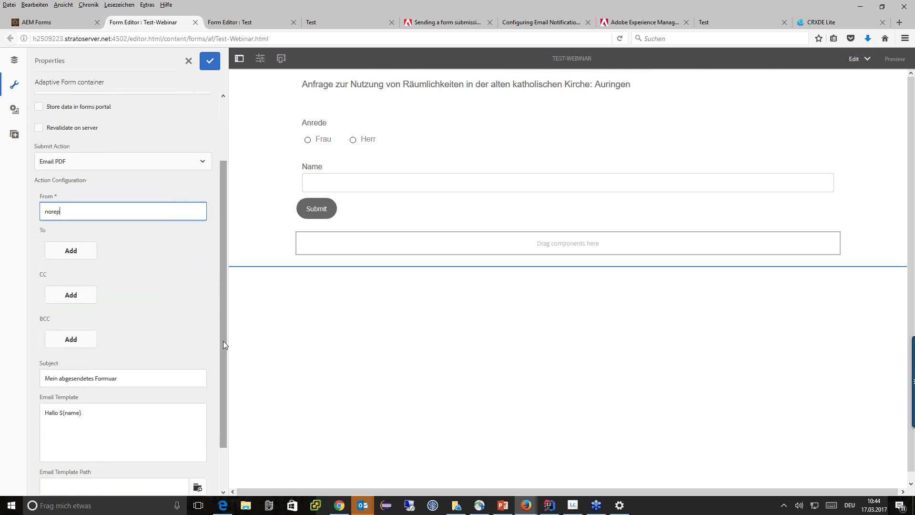
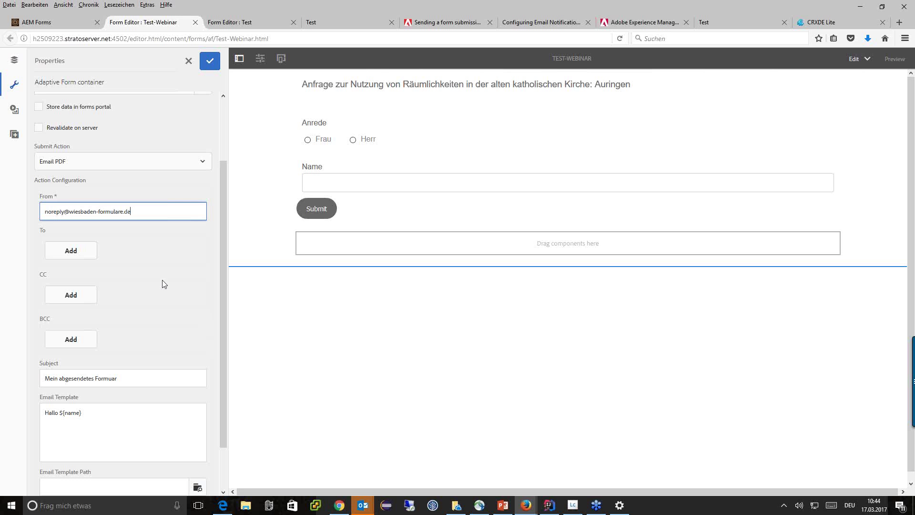
{"action": "left_click", "coordinate": [66, 249]}
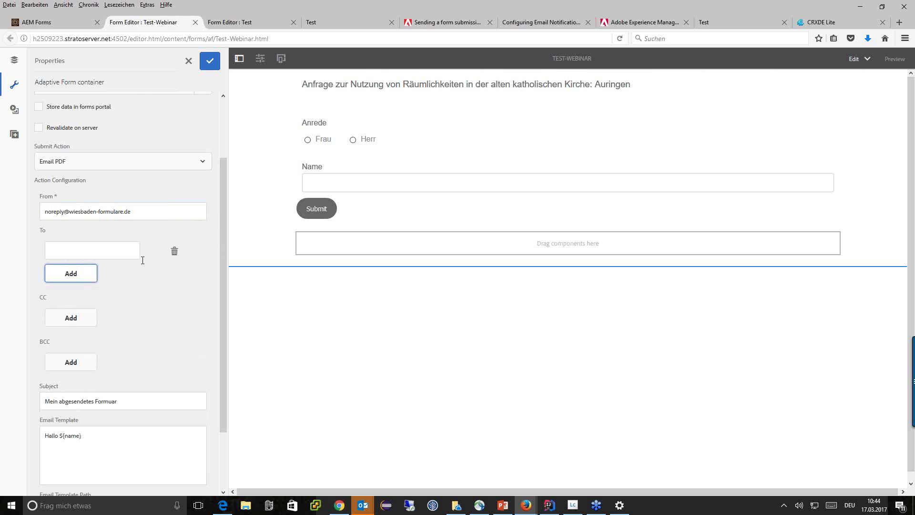
{"action": "left_click", "coordinate": [71, 251]}
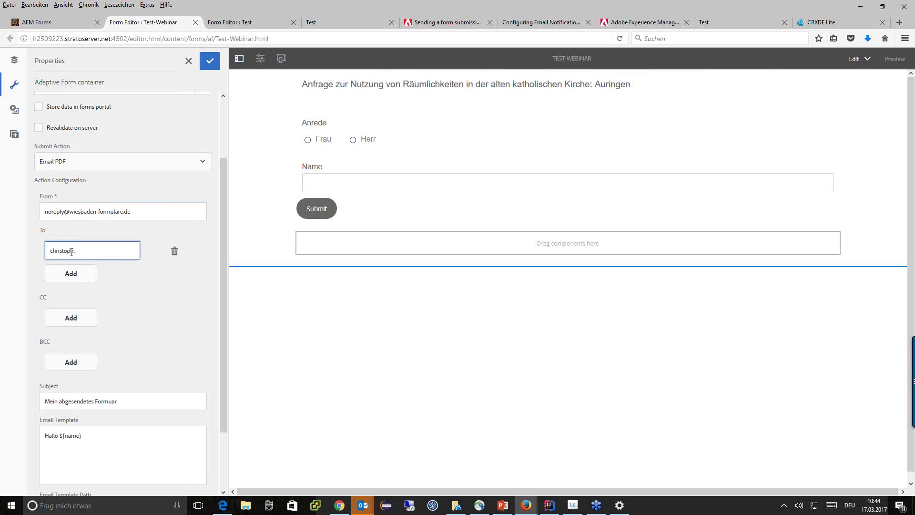
{"action": "left_click", "coordinate": [209, 66]}
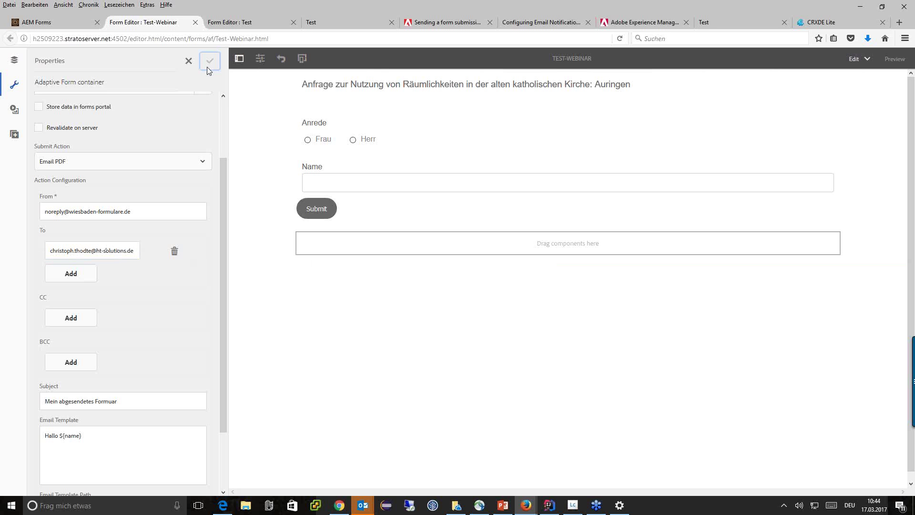
Step: Reload the Test-Webinar window, choose Herr, enter the full name, and submit to the thank-you page
{"action": "mouse_move", "coordinate": [526, 505]}
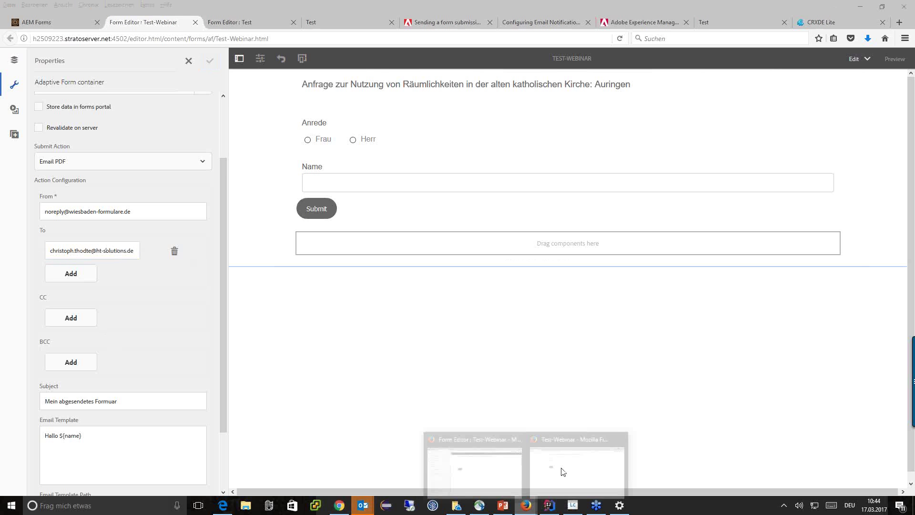
{"action": "left_click", "coordinate": [564, 469]}
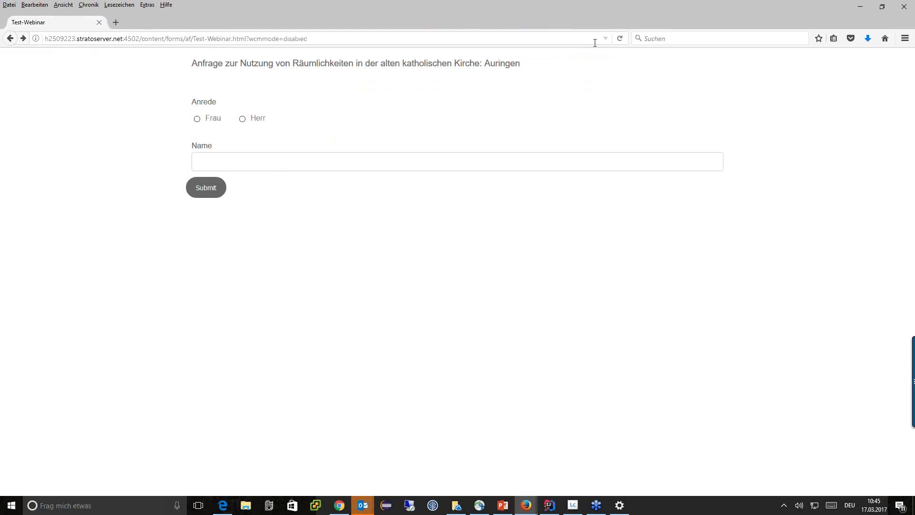
{"action": "left_click", "coordinate": [619, 39]}
{"action": "left_click", "coordinate": [243, 119]}
{"action": "left_click", "coordinate": [247, 156]}
{"action": "left_click", "coordinate": [215, 188]}
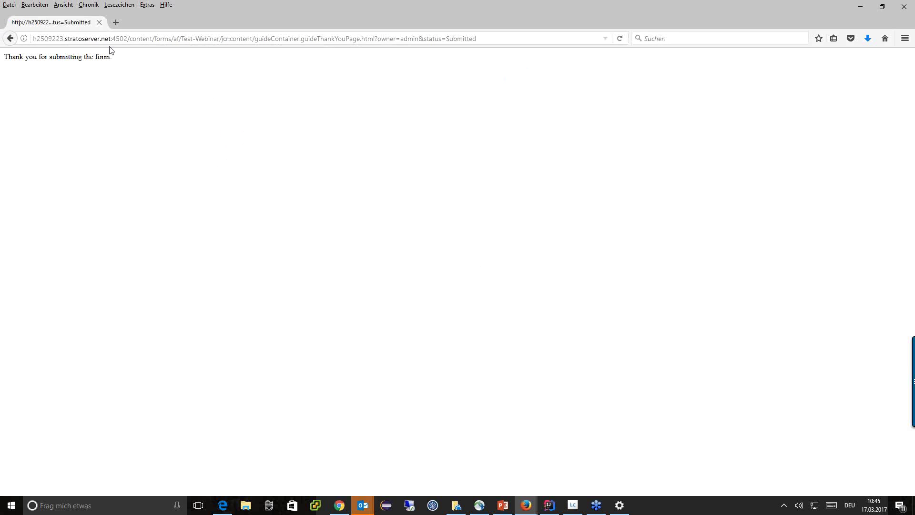
{"action": "left_click_drag", "start_coordinate": [115, 56], "coordinate": [3, 68]}
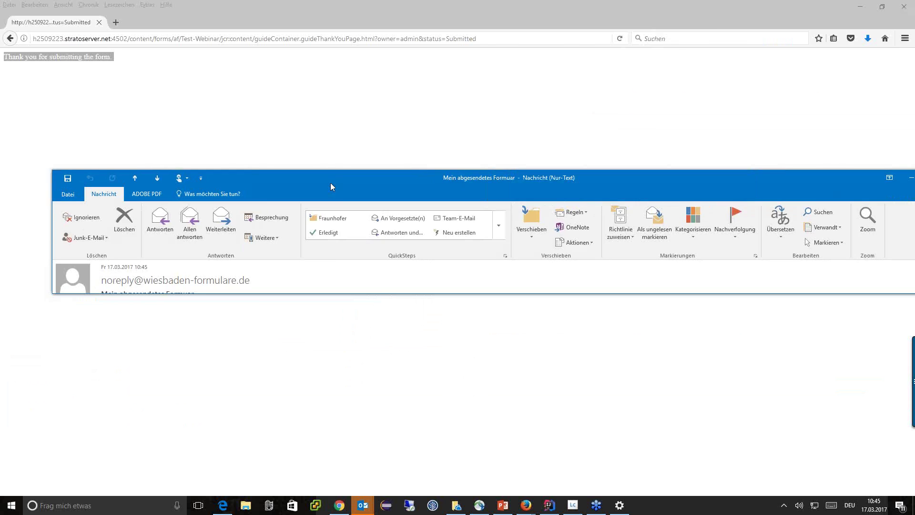
Step: Open the 'Mein abgesendetes Formular' email and its guide1.pdf attachment
{"action": "double_click", "coordinate": [330, 182]}
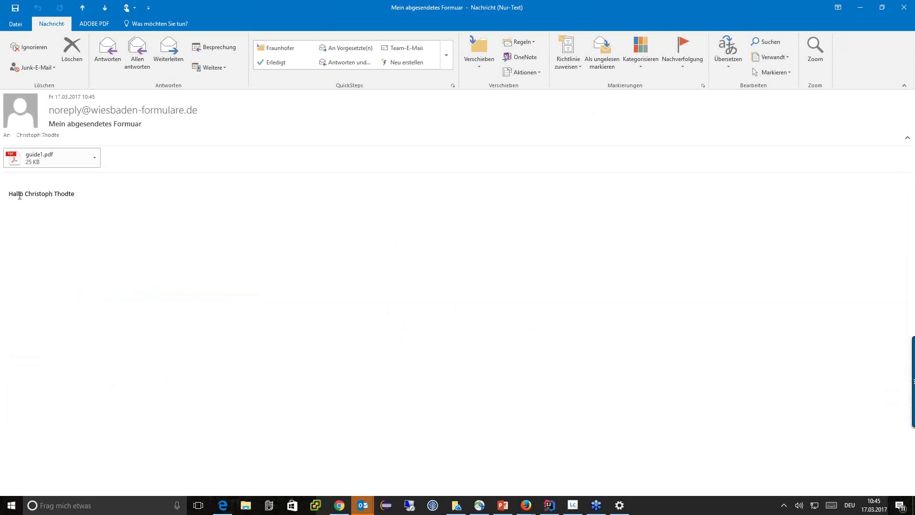
{"action": "left_click_drag", "start_coordinate": [25, 195], "coordinate": [87, 195]}
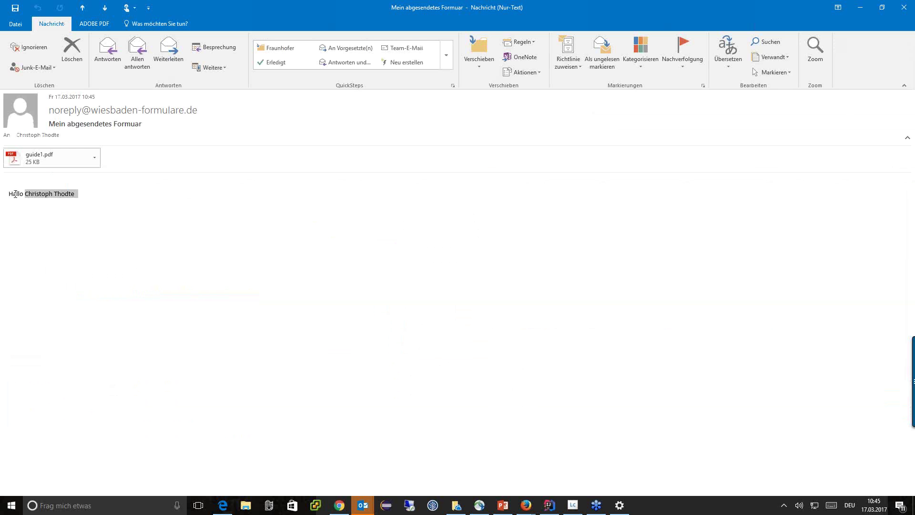
{"action": "left_click", "coordinate": [48, 162]}
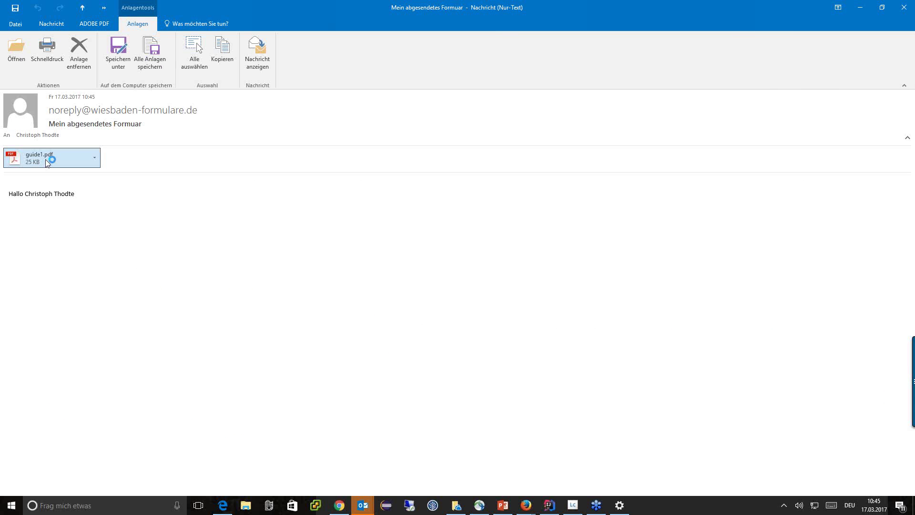
Step: Scroll through guide1.pdf to verify Herr and the name, then minimize Acrobat
{"action": "scroll", "coordinate": [168, 377], "scroll_direction": "down", "scroll_amount": 3}
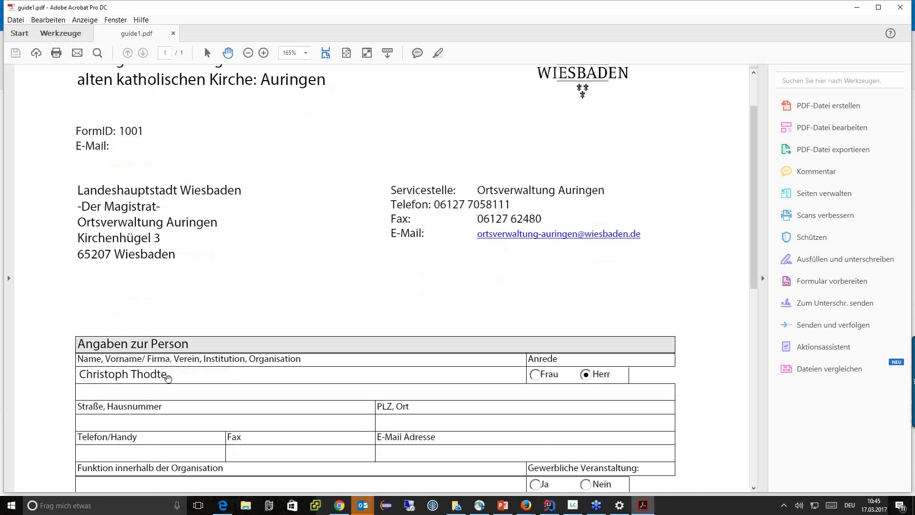
{"action": "scroll", "coordinate": [129, 318], "scroll_direction": "down", "scroll_amount": 2}
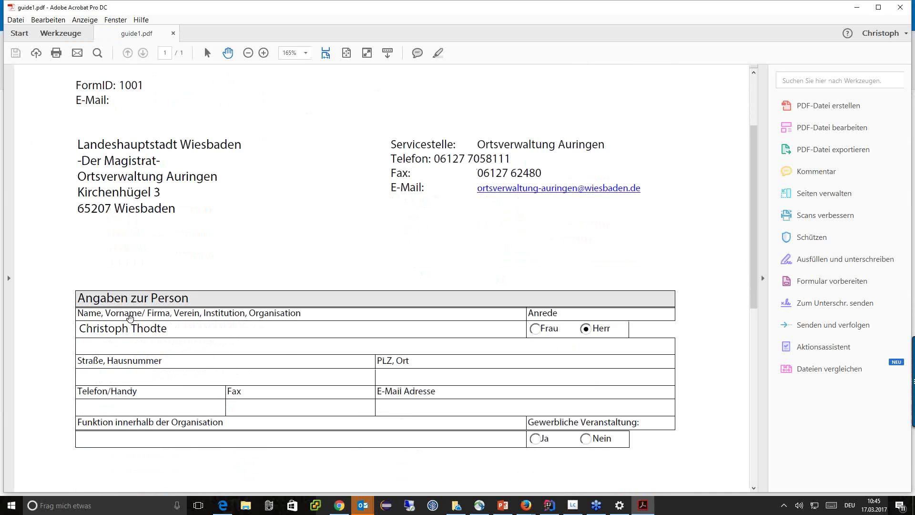
{"action": "scroll", "coordinate": [131, 266], "scroll_direction": "up", "scroll_amount": 4}
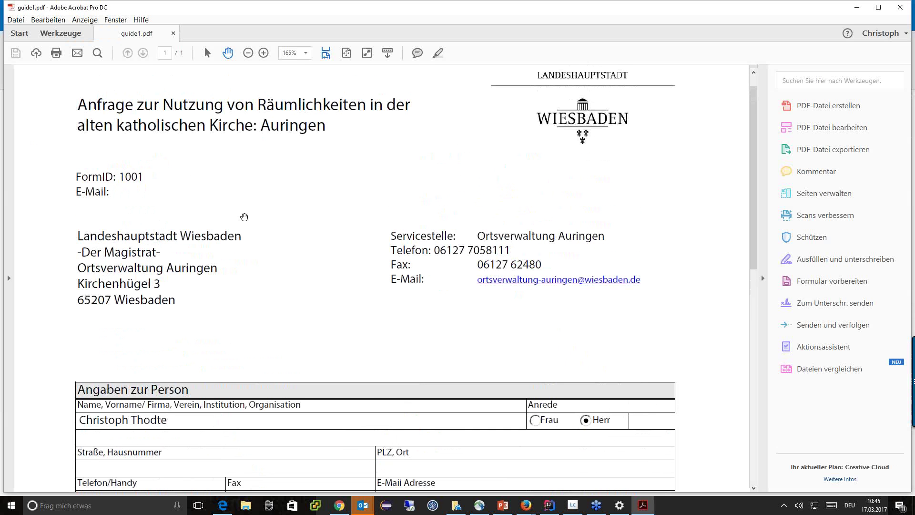
{"action": "scroll", "coordinate": [244, 216], "scroll_direction": "down", "scroll_amount": 5}
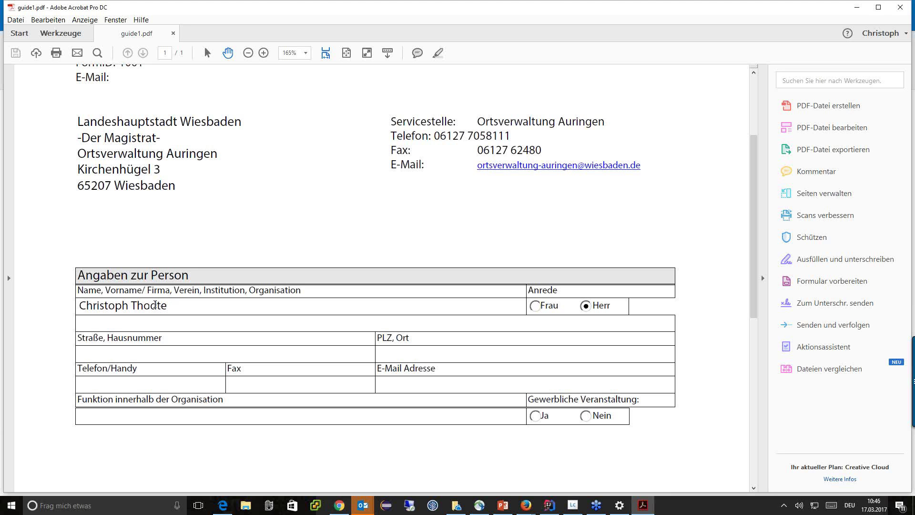
{"action": "left_click", "coordinate": [861, 7]}
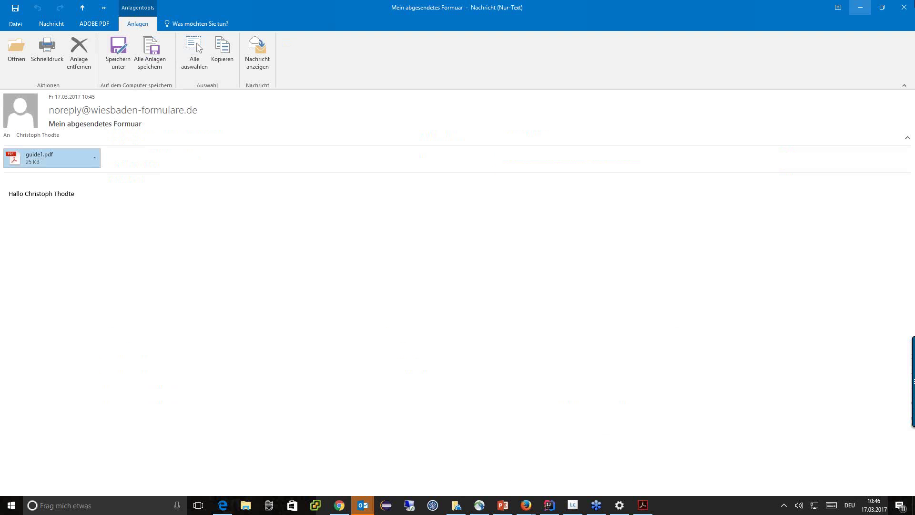
Step: Minimize Outlook and the thank-you page, then begin a new adaptive form using the Geometrixx Gov Enrollment template
{"action": "left_click", "coordinate": [860, 7]}
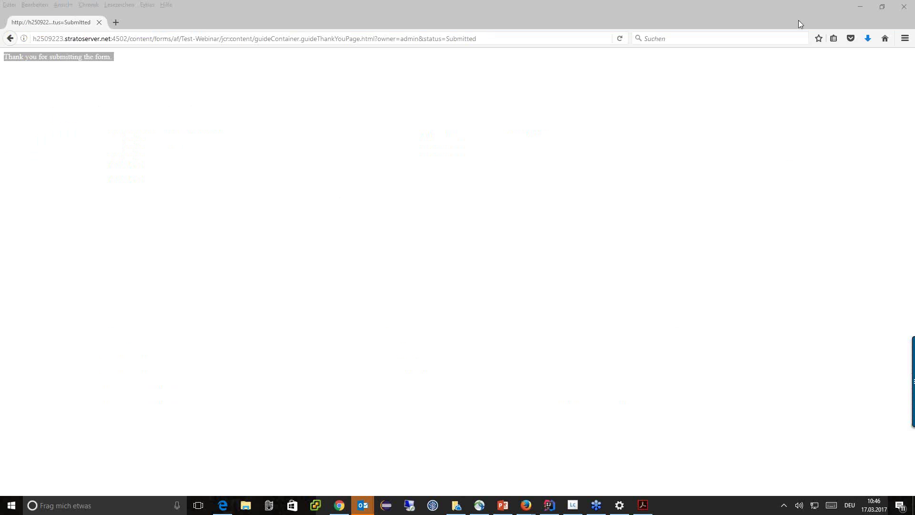
{"action": "left_click", "coordinate": [863, 7]}
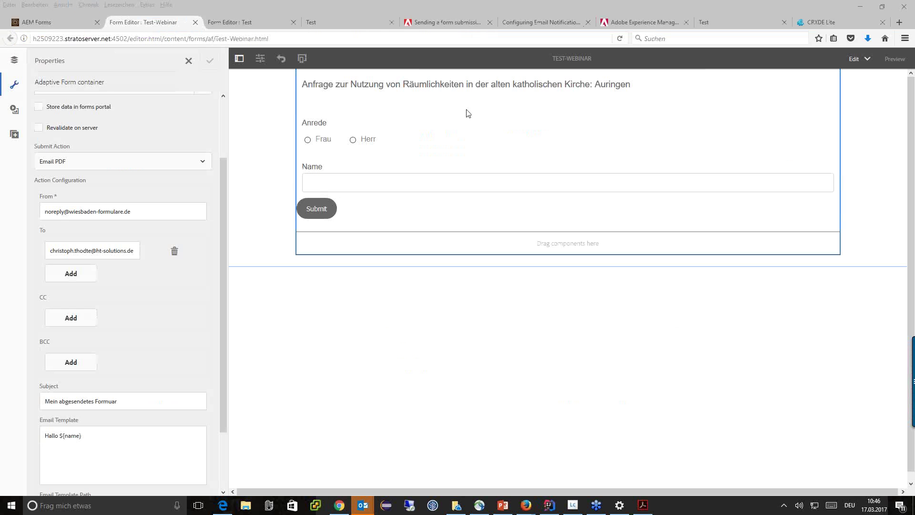
{"action": "left_click", "coordinate": [71, 23]}
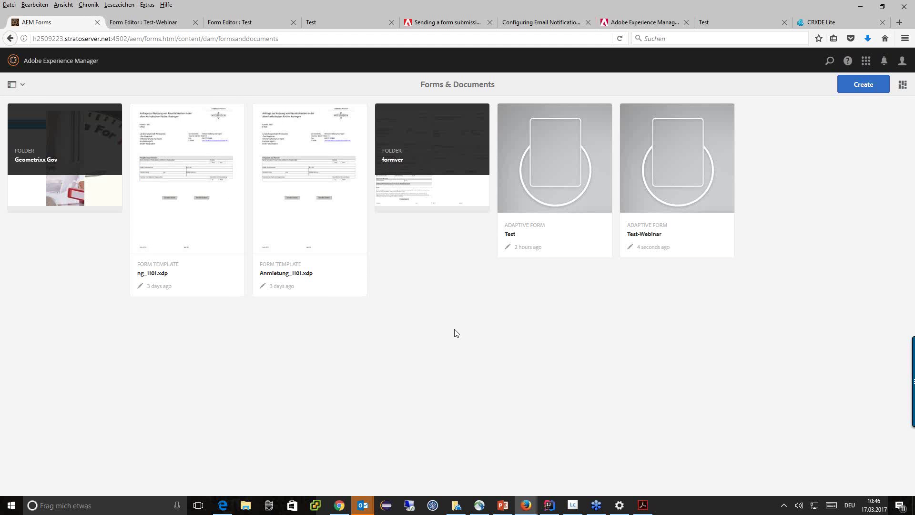
{"action": "left_click", "coordinate": [879, 86]}
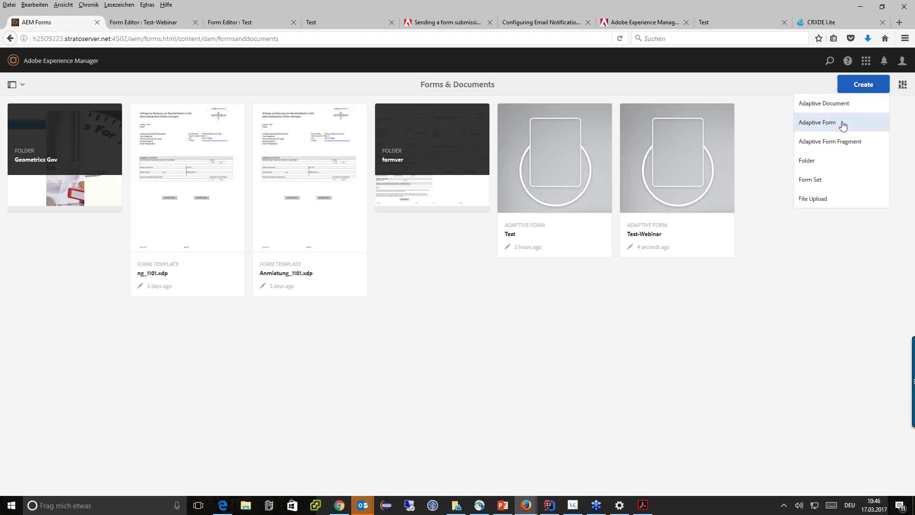
{"action": "left_click", "coordinate": [838, 125]}
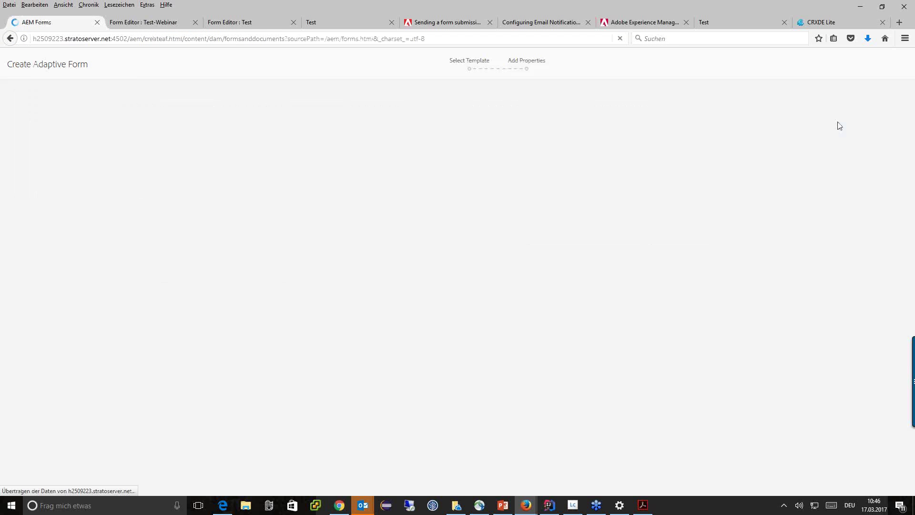
{"action": "left_click", "coordinate": [720, 237]}
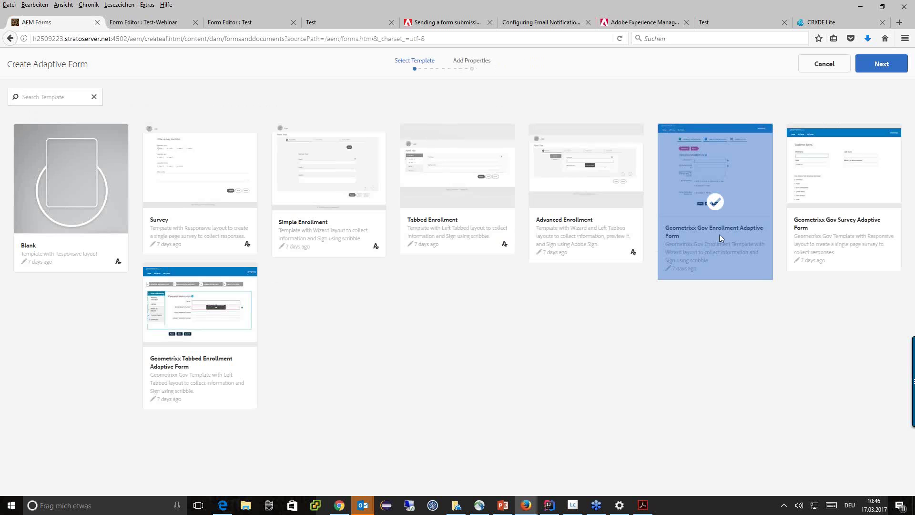